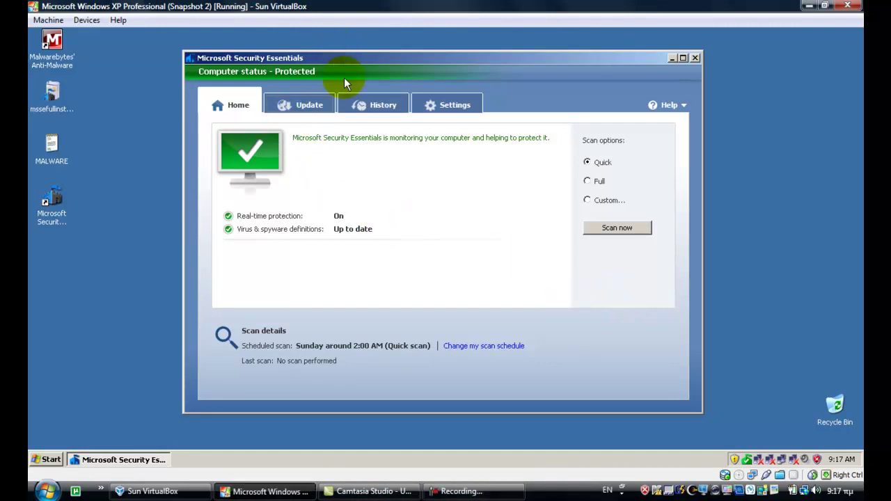
Review the update, history and settings pages of Microsoft Security Essentials, including default actions, exclusions and SpyNet, and close the program.
click(309, 107)
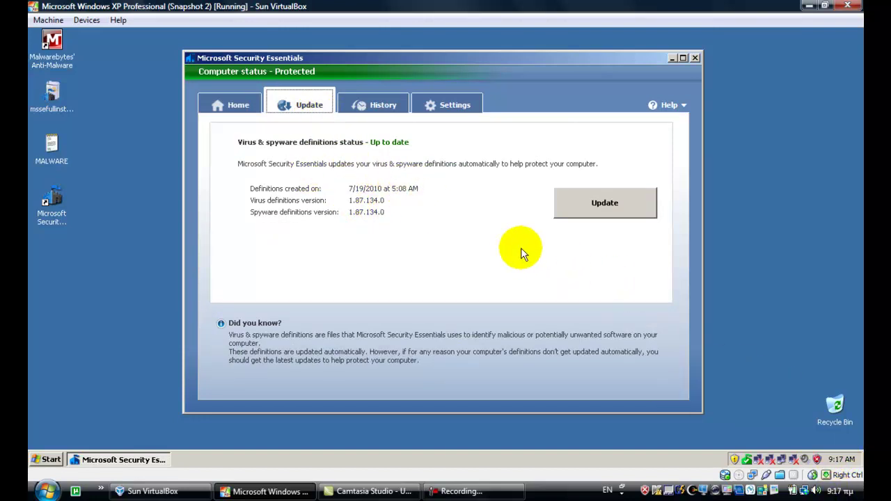
click(381, 108)
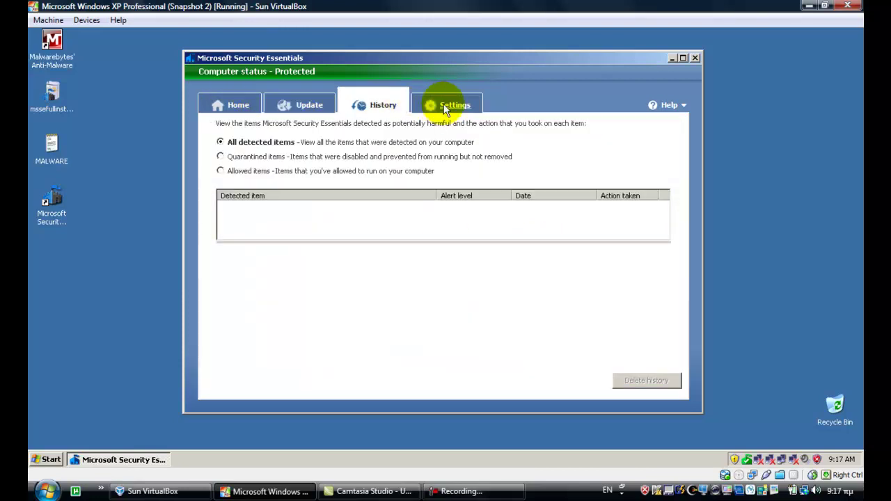
click(446, 110)
click(239, 141)
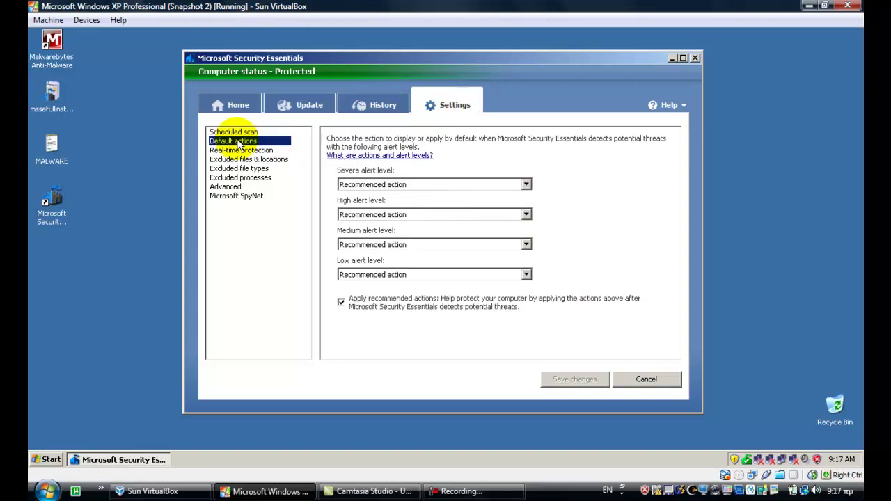
click(236, 168)
click(239, 177)
click(237, 195)
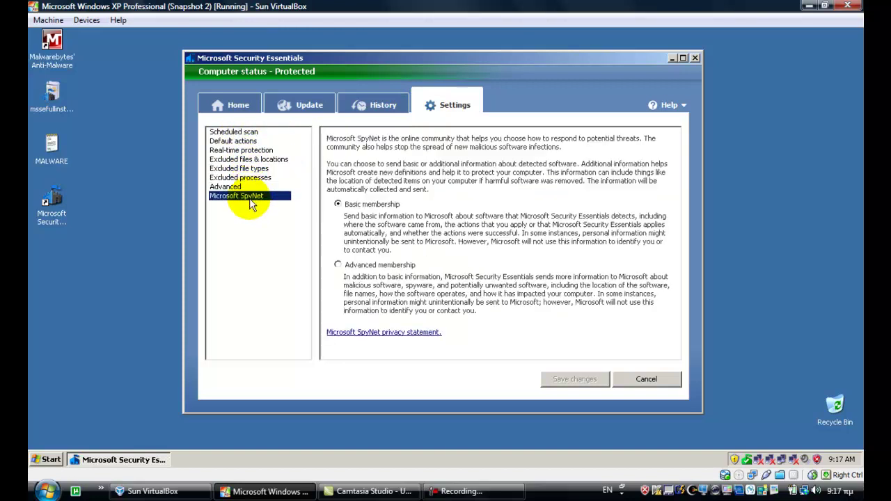
click(236, 103)
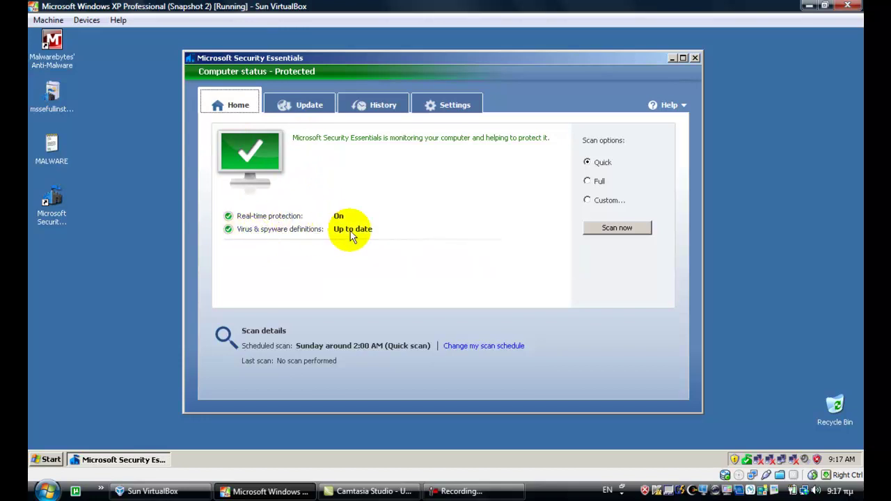
click(695, 58)
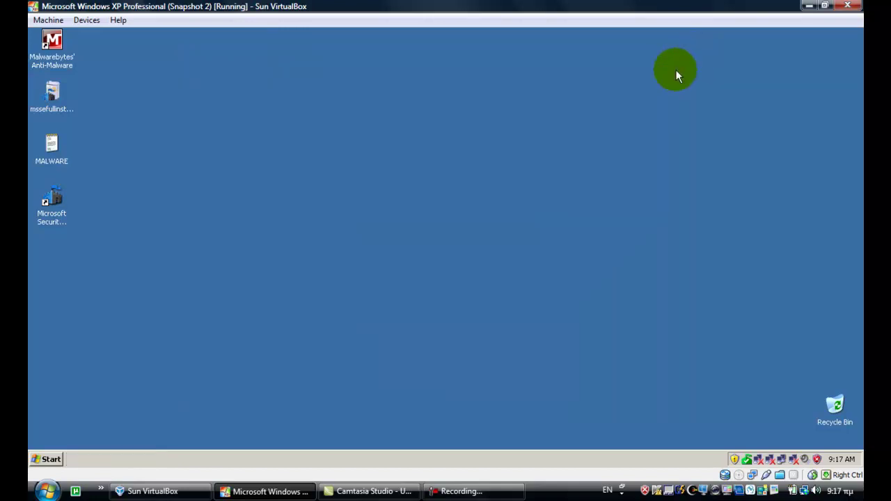
Open the MALWARE text file from the desktop, move its window aside and look over the listed URLs.
click(48, 460)
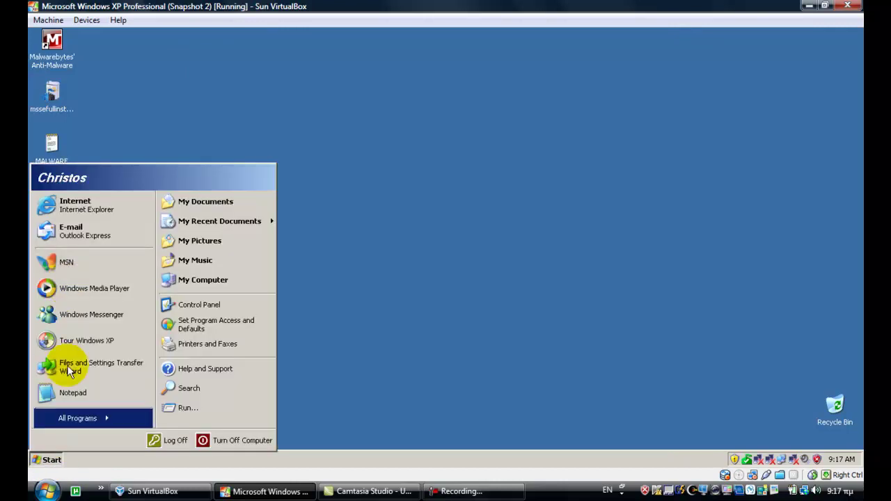
click(114, 160)
double_click(52, 152)
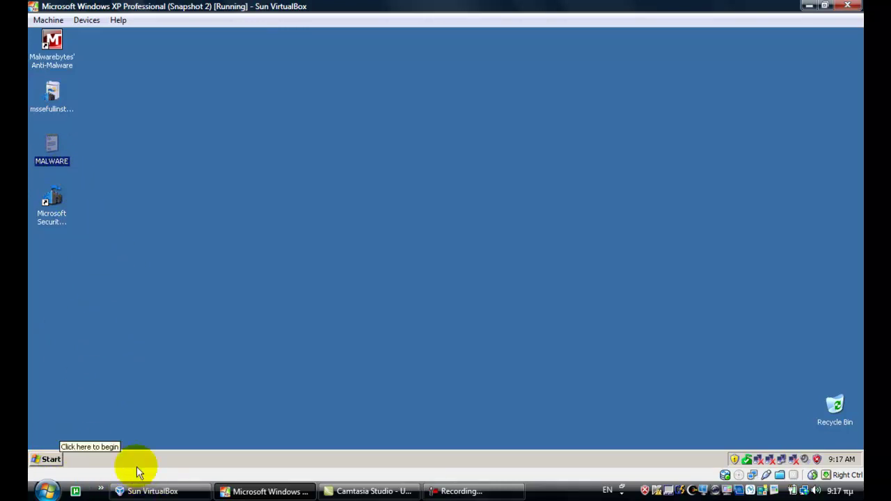
double_click(70, 157)
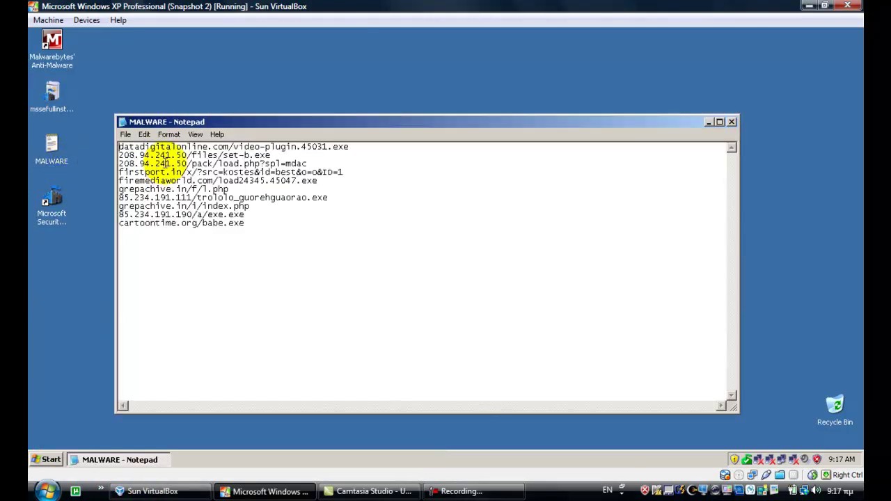
drag(388, 115, 388, 128)
drag(243, 138, 563, 153)
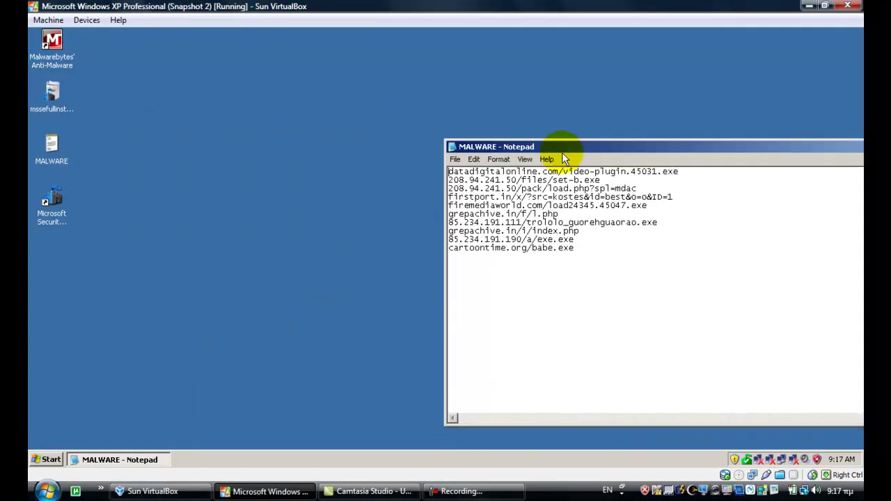
drag(678, 171, 409, 165)
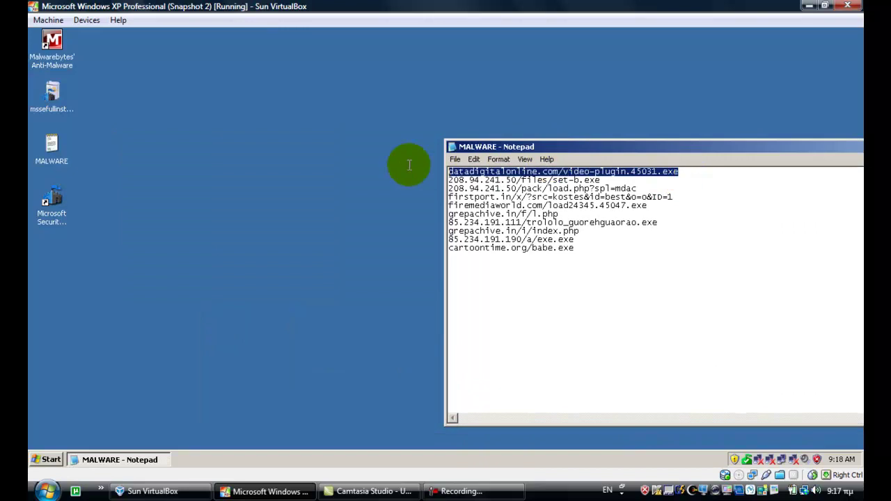
drag(603, 181, 414, 179)
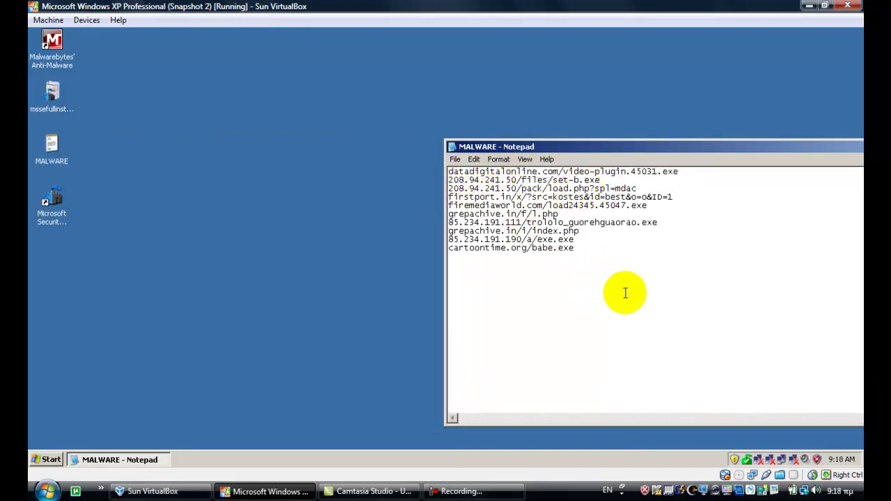
drag(577, 257, 374, 143)
click(589, 277)
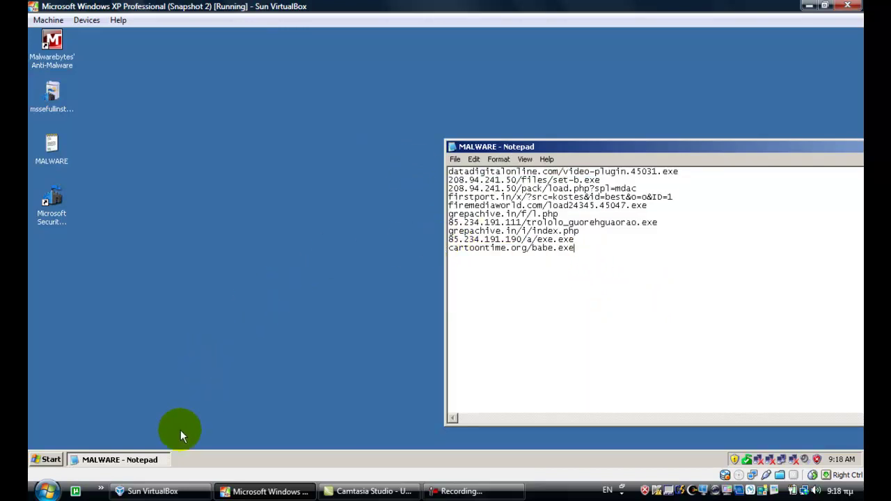
Open Internet Explorer and copy the address datadigitalonline.com/video-plugin.45031.exe from the MALWARE text file.
click(140, 459)
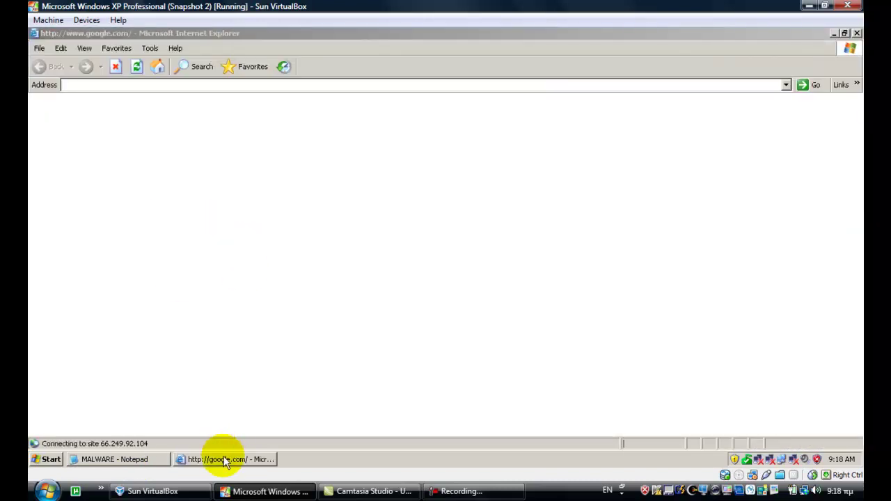
click(227, 460)
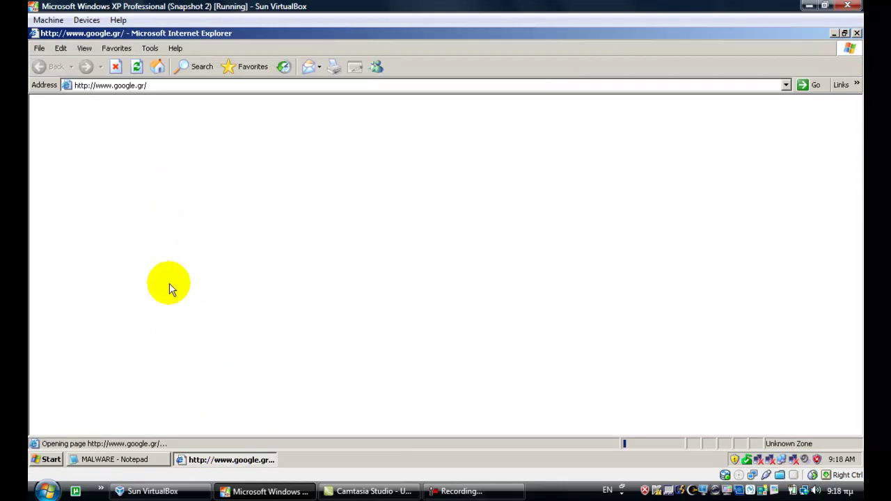
click(137, 461)
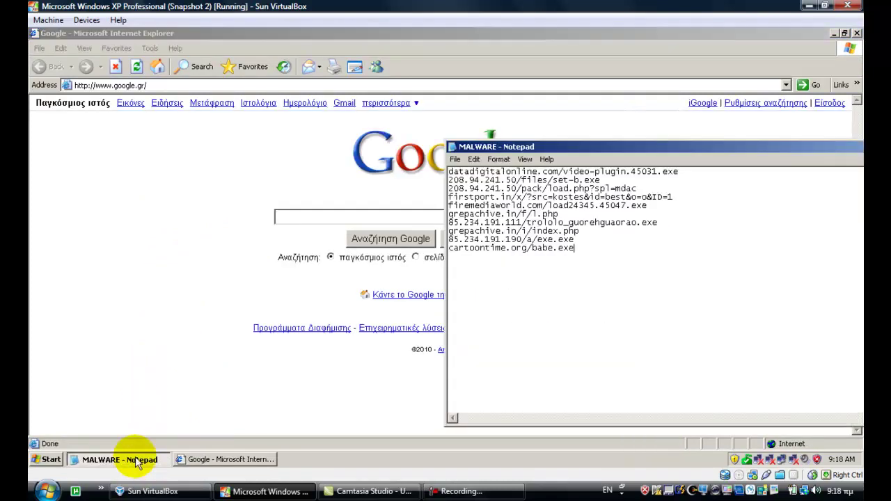
double_click(596, 171)
key(ctrl+c)
right_click(595, 172)
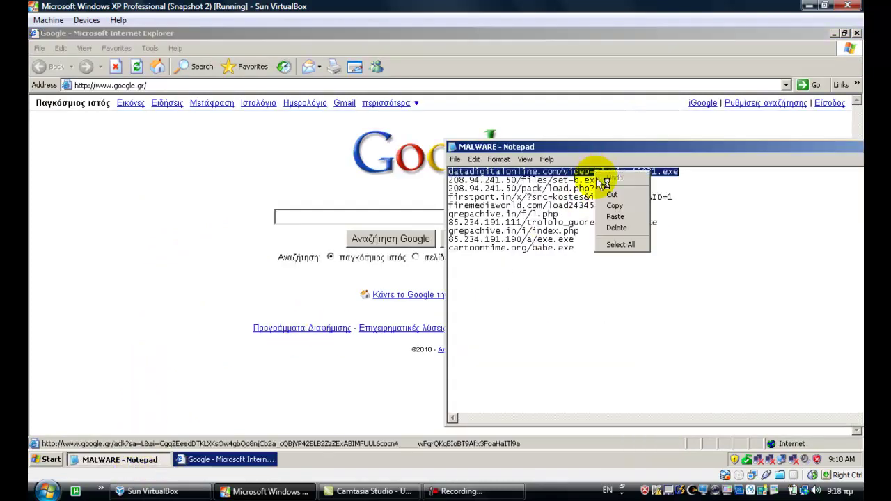
click(614, 205)
Load the copied video-plugin address in Internet Explorer and choose to run the offered file.
click(271, 460)
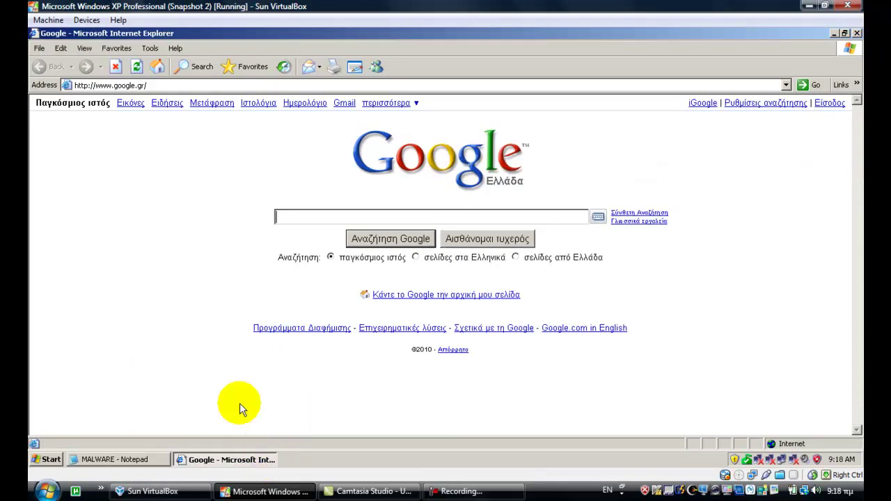
click(169, 86)
right_click(170, 85)
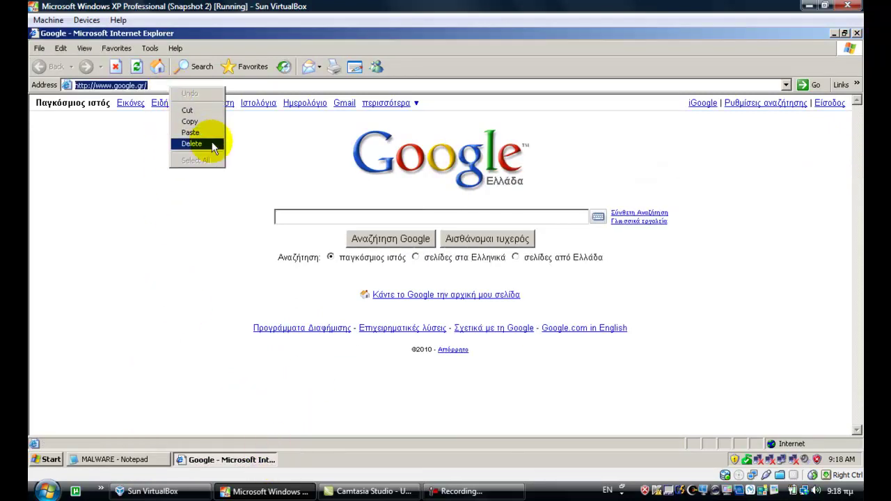
click(209, 133)
key(ctrl+a)
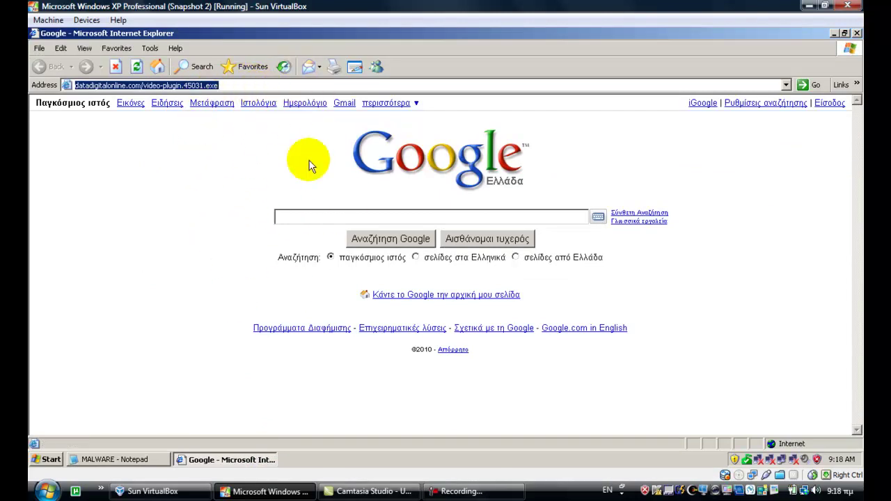
click(278, 216)
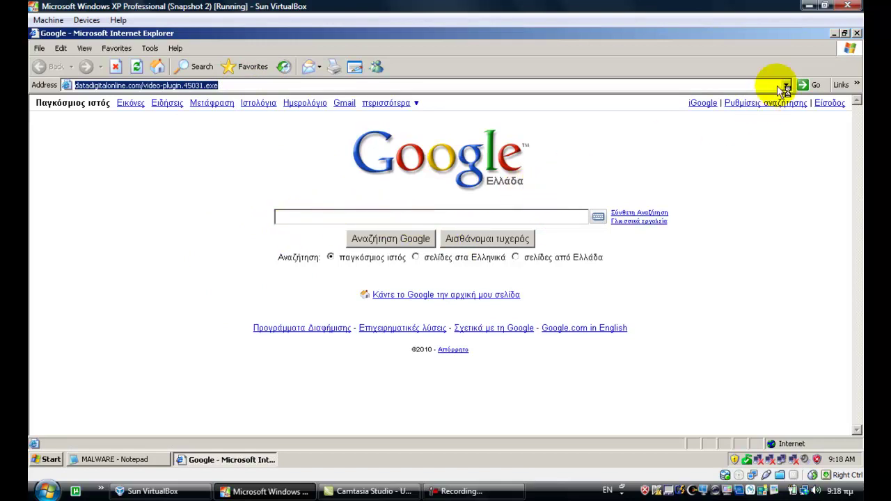
click(811, 85)
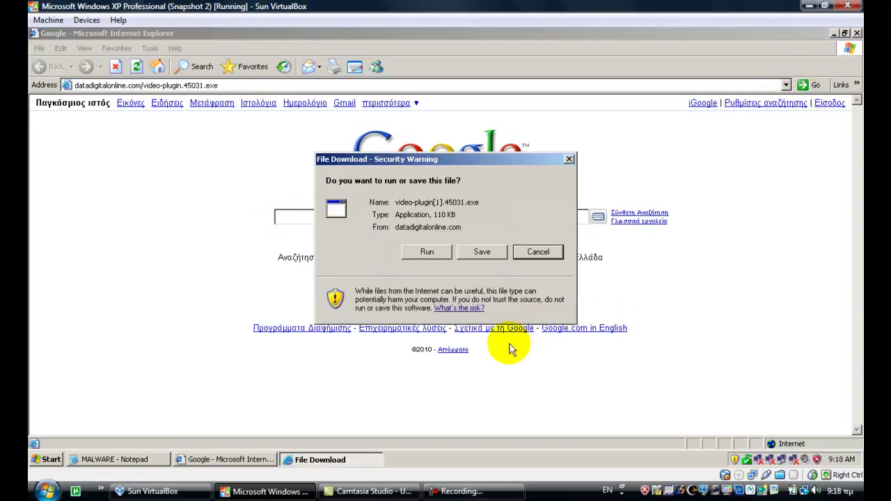
click(426, 252)
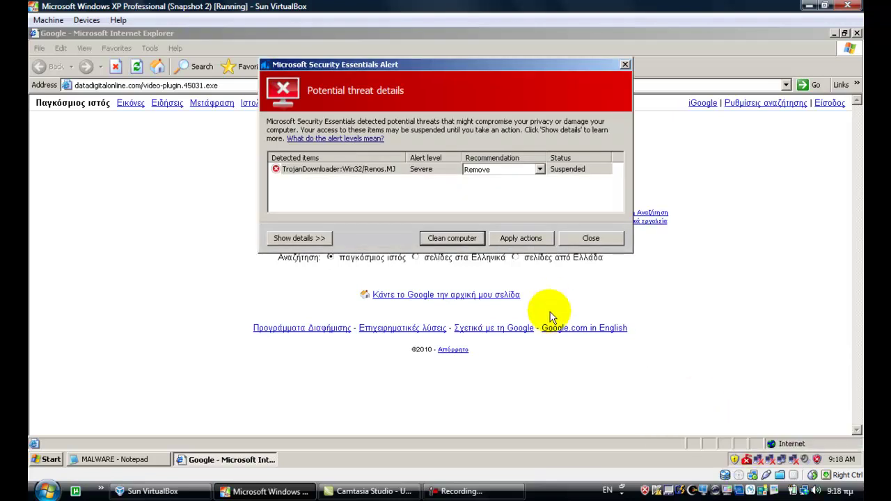
Show the details of the detected TrojanDownloader:Win32/Renos.MJ threat, apply the Remove action and close the alert.
click(322, 234)
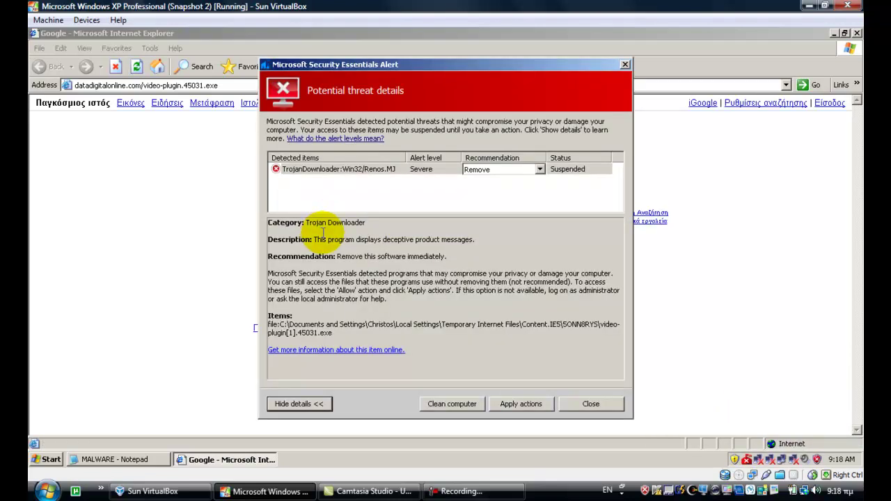
click(523, 405)
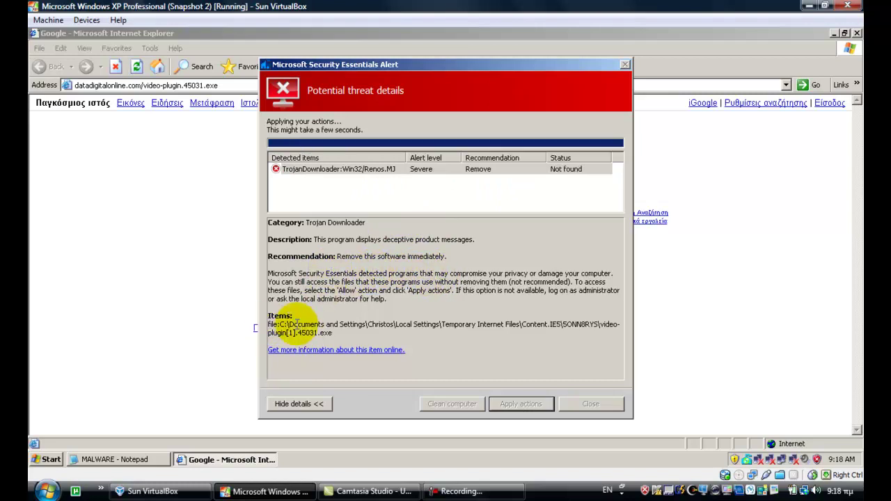
click(590, 404)
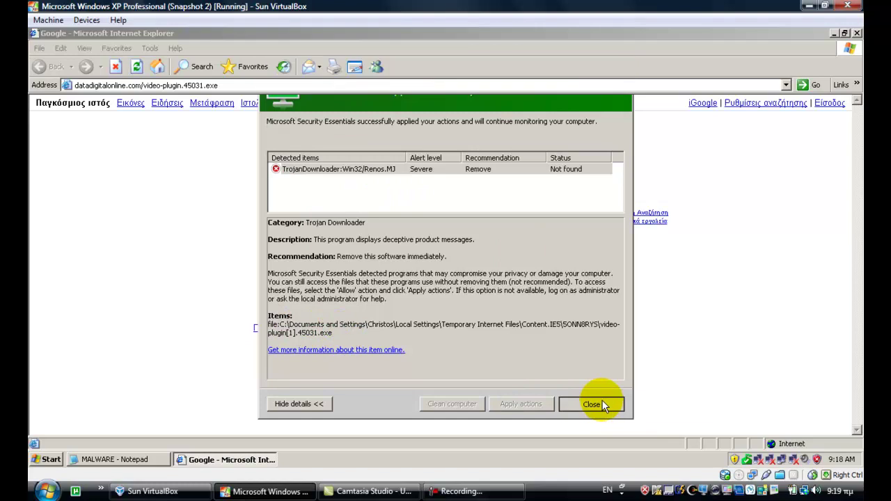
Copy the second address, 208.94.241.50/files/set-b.exe, from the MALWARE text file.
click(133, 459)
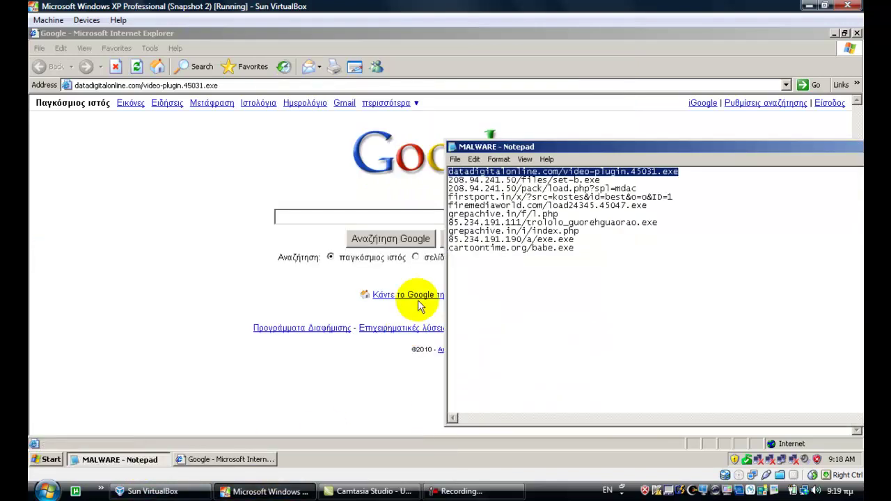
drag(448, 179, 600, 179)
right_click(506, 179)
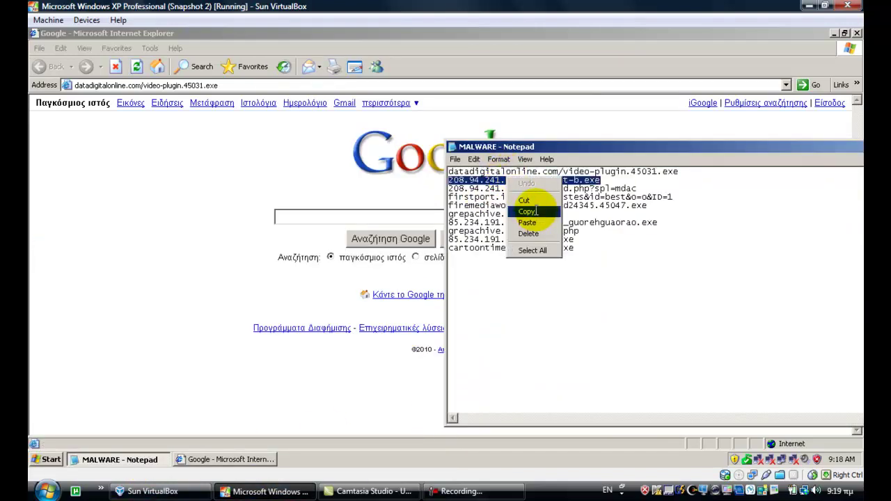
click(536, 211)
Load the copied set-b.exe address in Internet Explorer and run the file, accepting the unknown publisher.
right_click(230, 85)
click(221, 85)
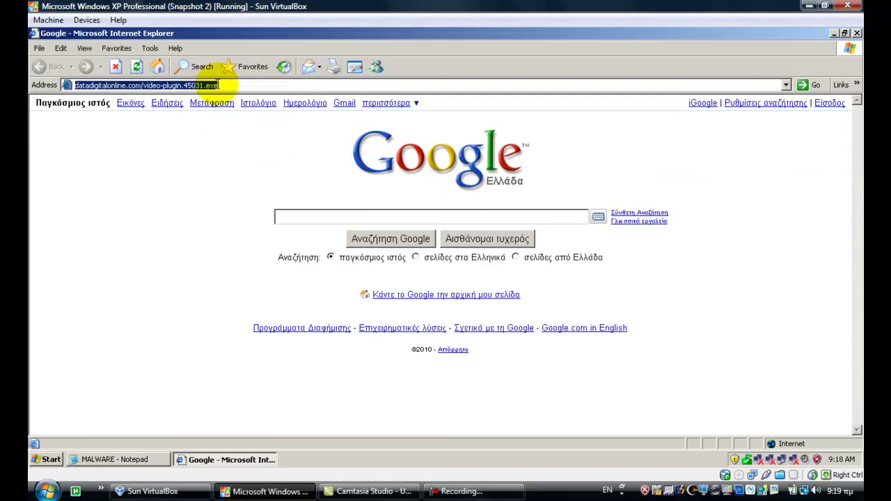
right_click(221, 84)
click(256, 128)
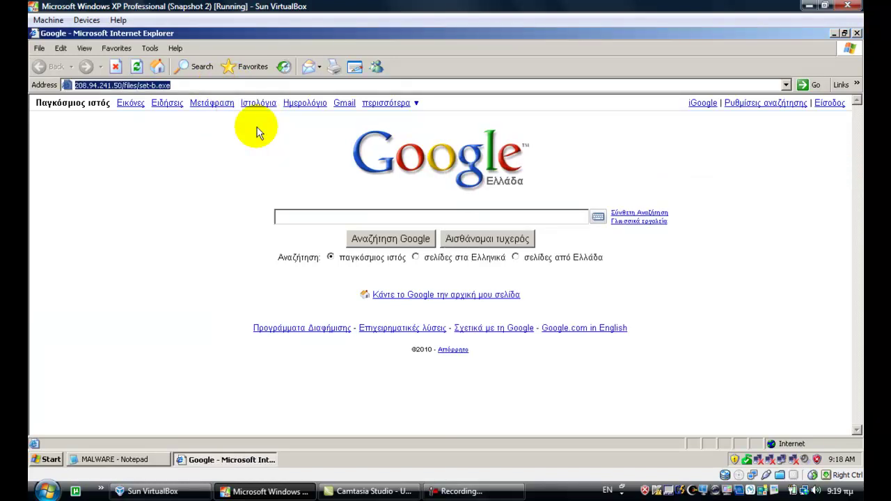
key(Return)
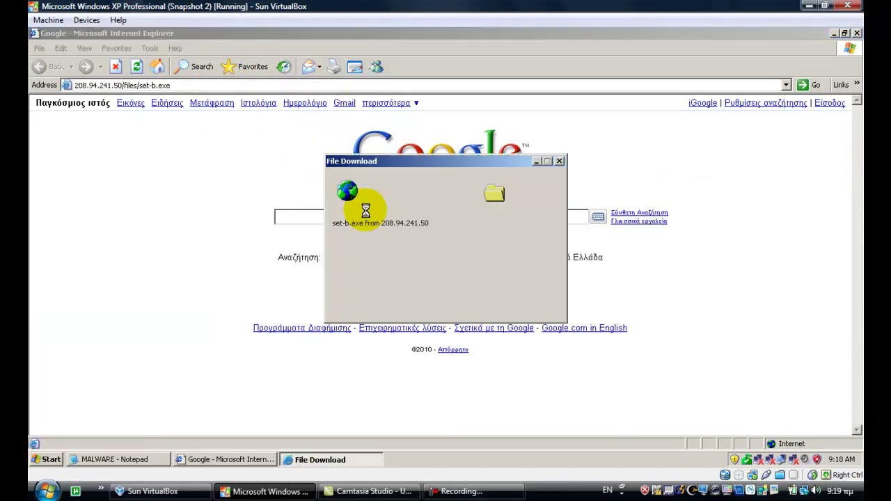
click(427, 253)
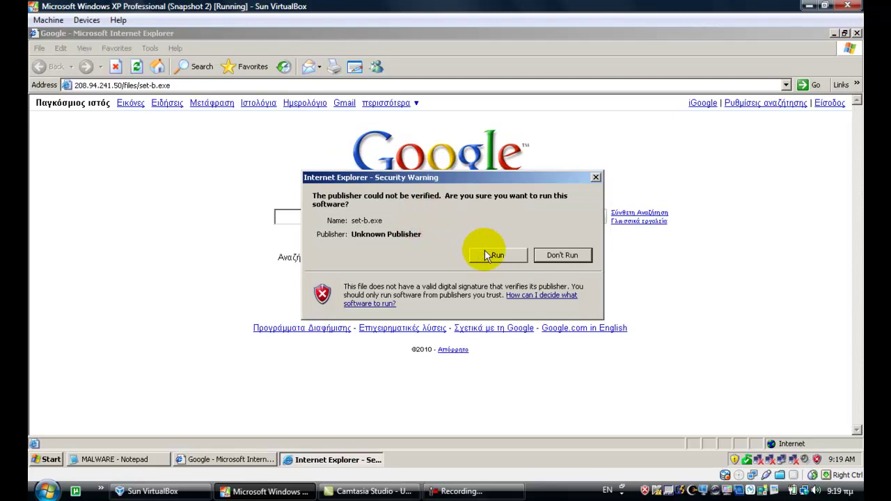
click(496, 255)
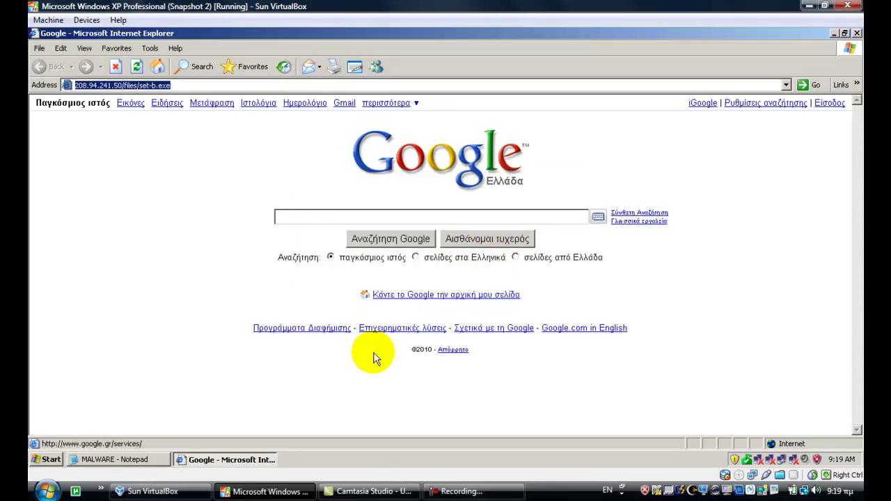
Open Windows Task Manager and examine the running processes for signs of set-b.exe.
right_click(386, 457)
click(384, 422)
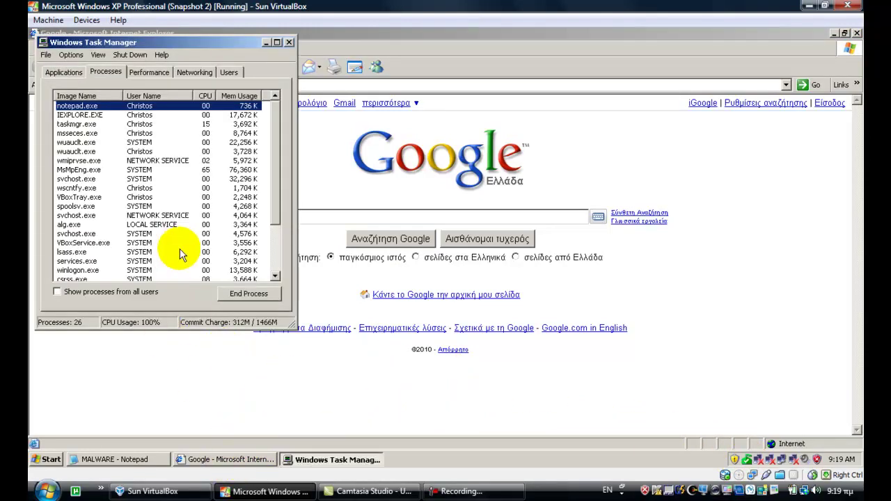
mouse_move(279, 151)
mouse_down()
mouse_move(284, 208)
mouse_move(276, 138)
mouse_move(278, 255)
mouse_move(274, 167)
mouse_up()
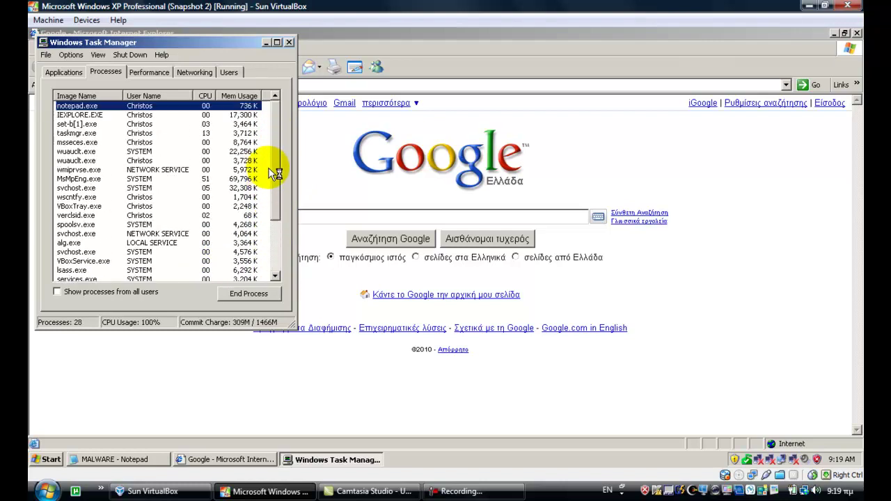
Select the set-b[1].exe process in the Task Manager list, then minimise Task Manager.
click(143, 124)
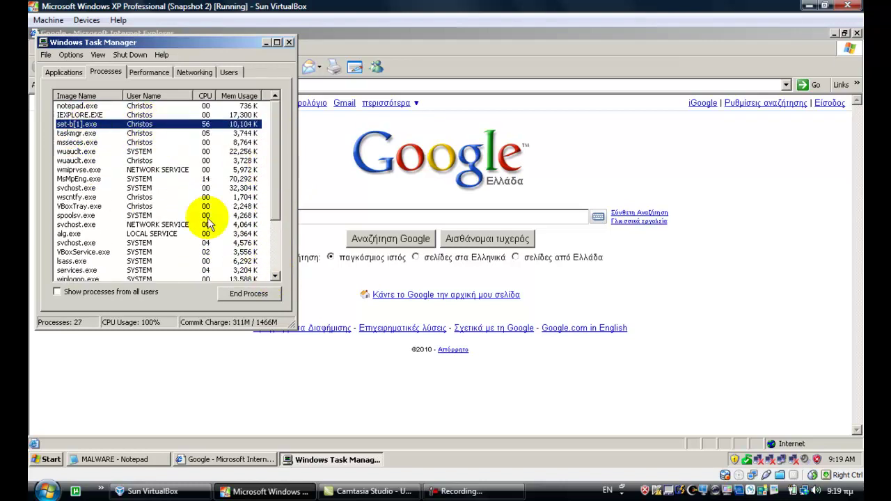
click(353, 460)
Copy the third address, 208.94.241.50/pack/load.php?spl=mdac, from the MALWARE text file in Notepad.
click(129, 459)
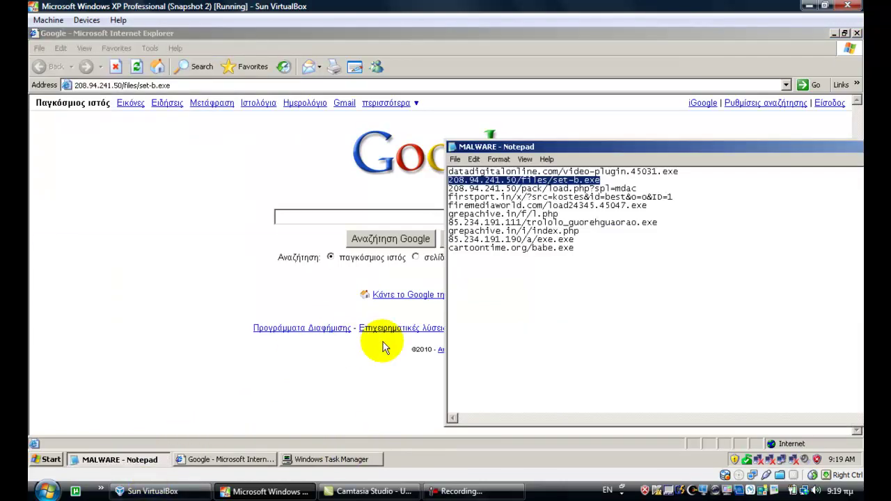
double_click(487, 188)
right_click(492, 188)
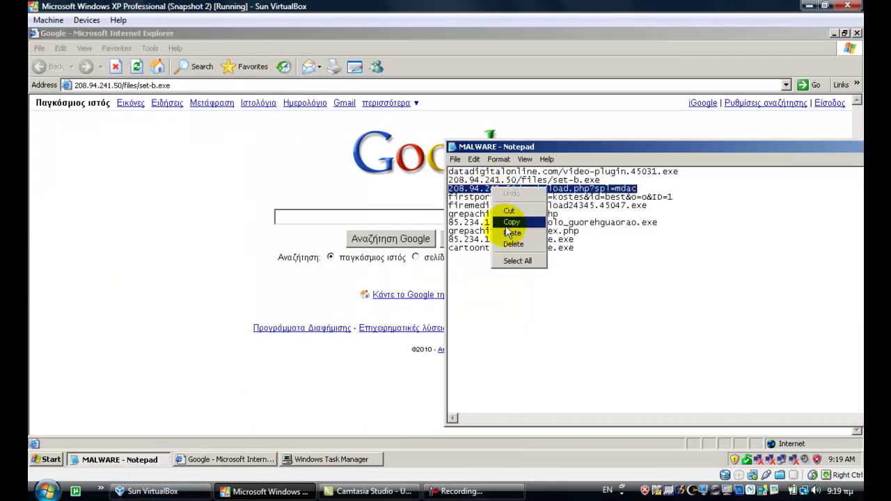
click(512, 222)
Load the copied load.php?spl=mdac address in Internet Explorer and run load.exe, accepting the unknown publisher.
click(199, 83)
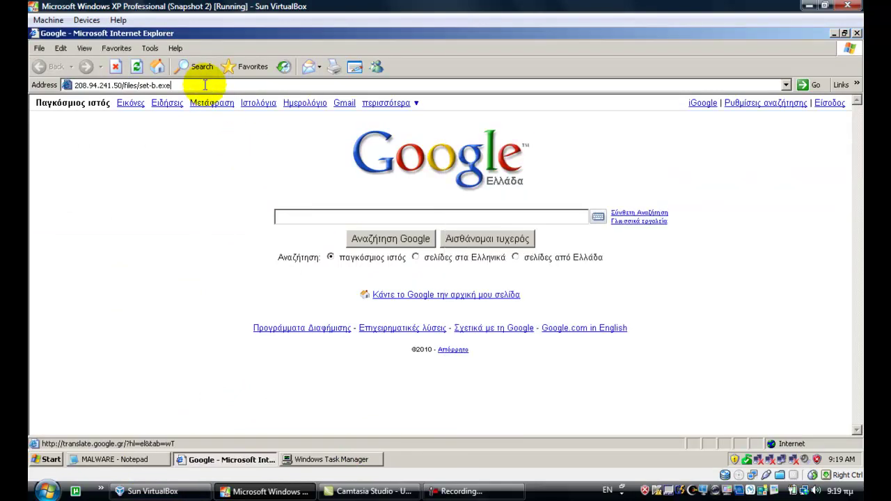
right_click(205, 85)
click(179, 85)
right_click(180, 88)
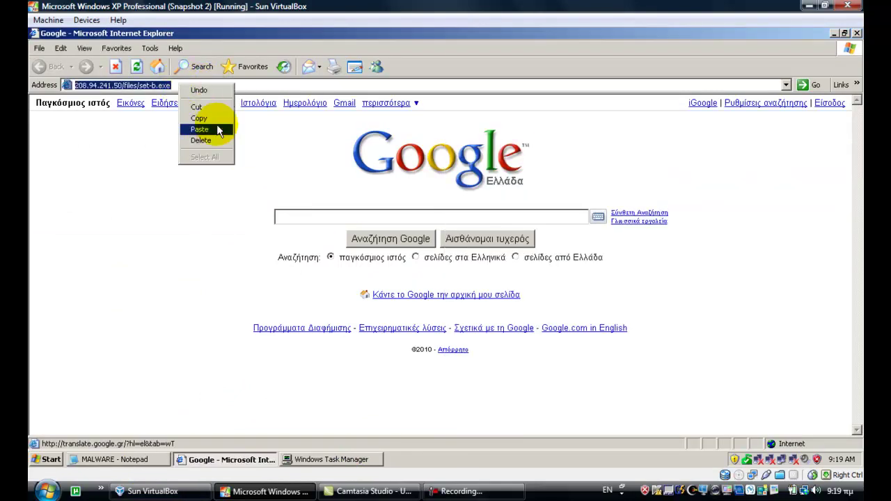
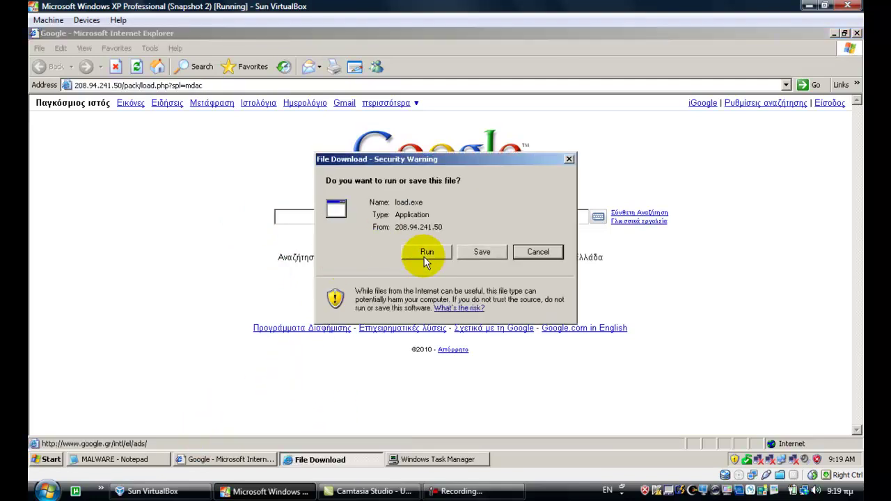
click(427, 254)
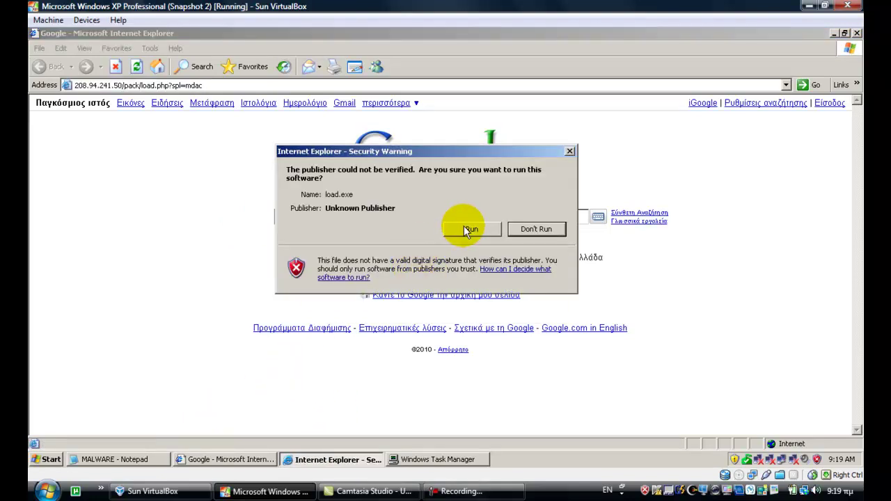
click(465, 229)
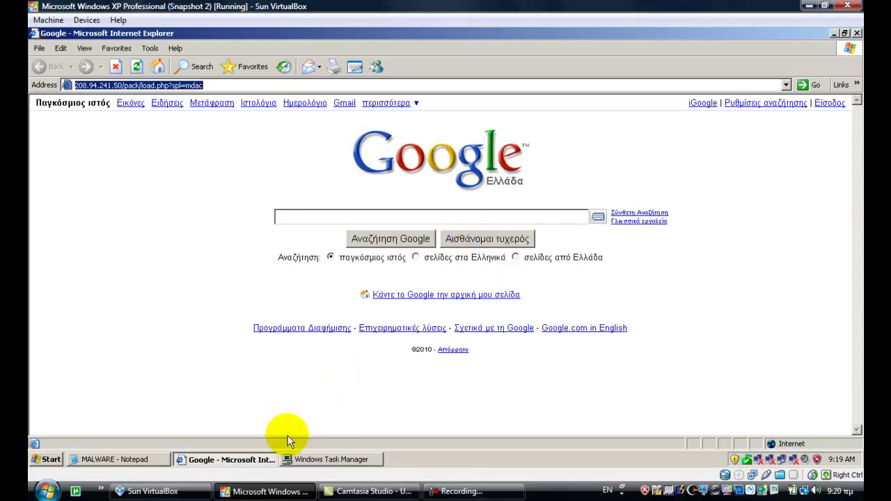
Check Windows Task Manager for the load[1].exe process, select it and minimise Task Manager.
click(299, 459)
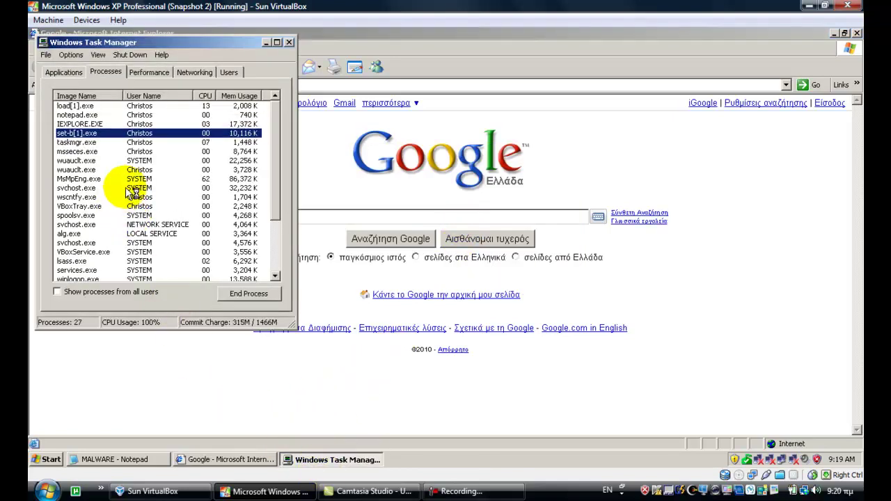
click(147, 106)
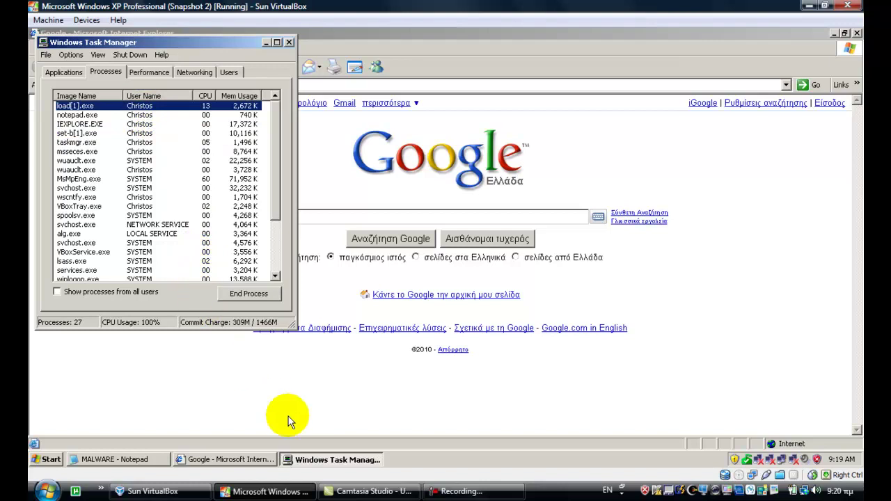
click(308, 459)
Copy the fourth address, firstport.in/x/?src=kostes&id=best&o=o&ID=1, from the MALWARE text file in Notepad.
click(140, 460)
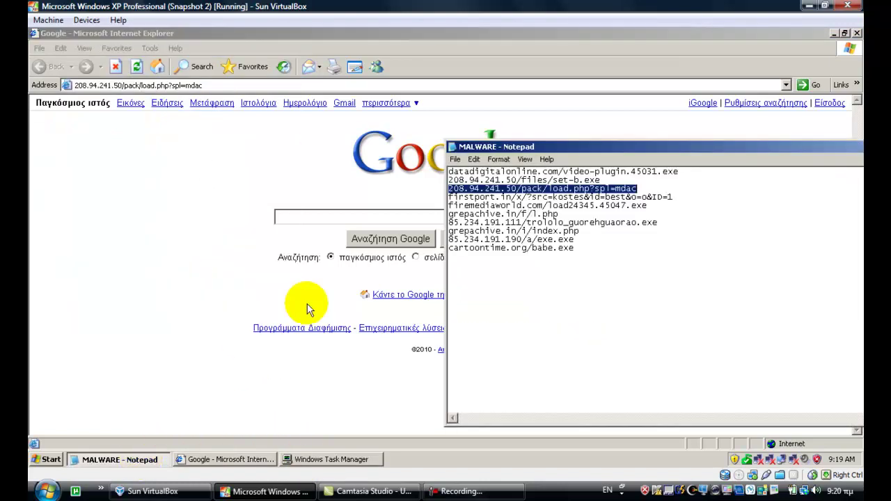
double_click(540, 197)
right_click(551, 199)
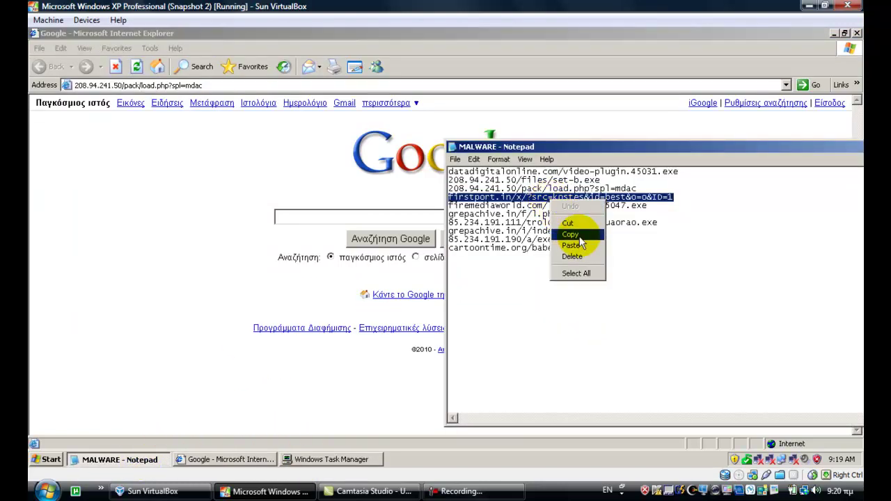
click(579, 234)
Load the copied firstport.in address in Internet Explorer and examine the whole page that opens.
click(228, 82)
right_click(228, 86)
click(214, 85)
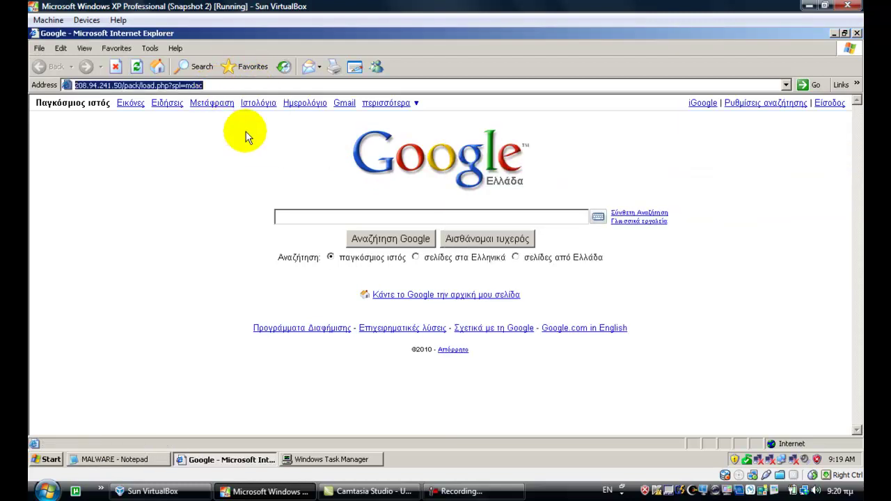
right_click(238, 88)
click(279, 136)
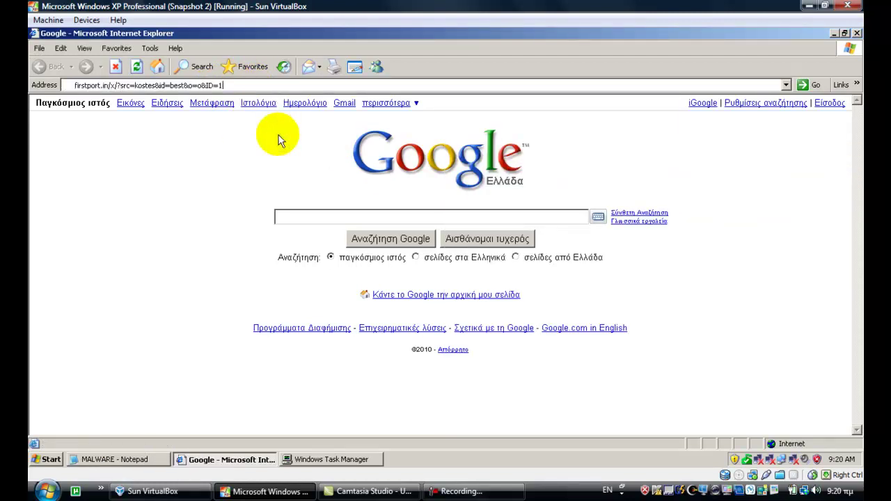
key(Return)
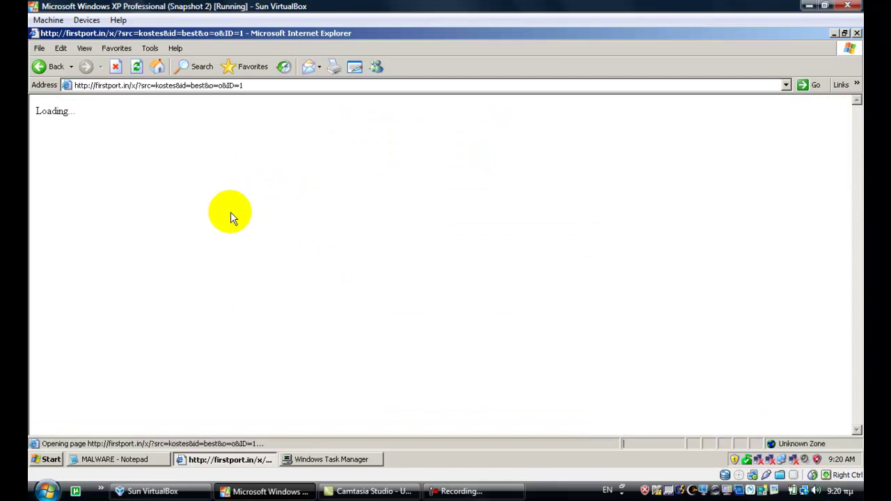
drag(34, 112, 102, 115)
click(42, 129)
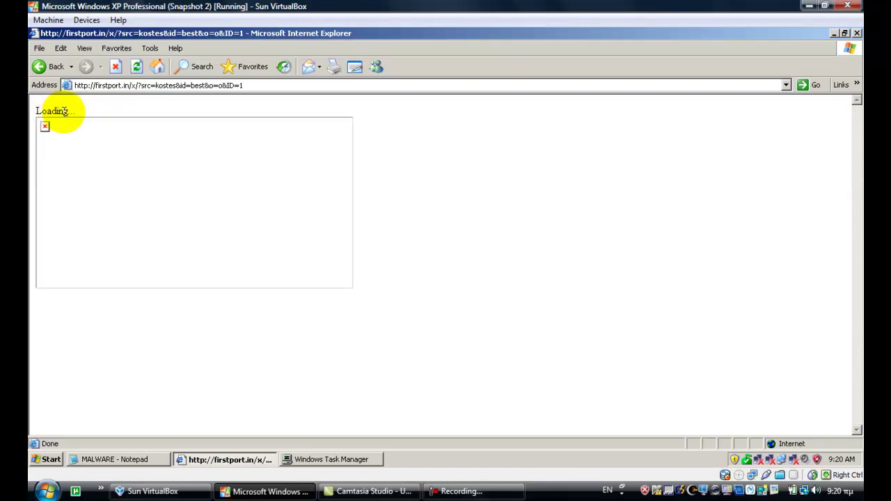
scroll(106, 215, down, 5)
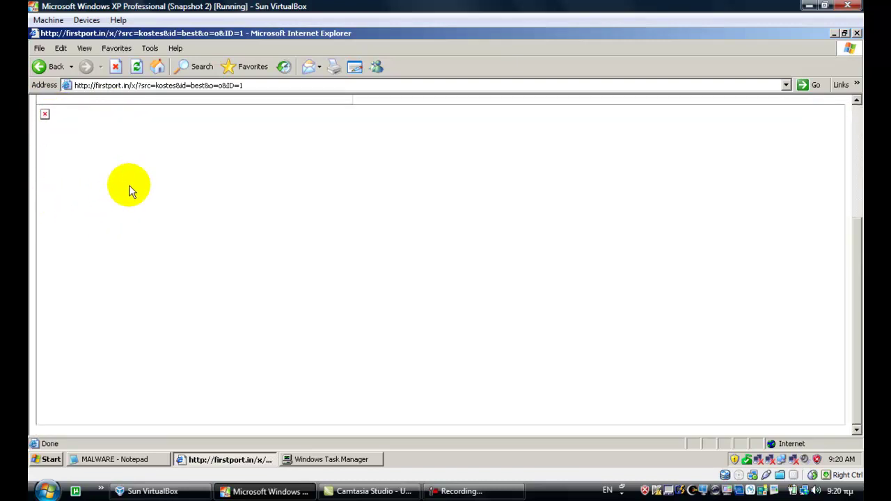
scroll(80, 213, up, 5)
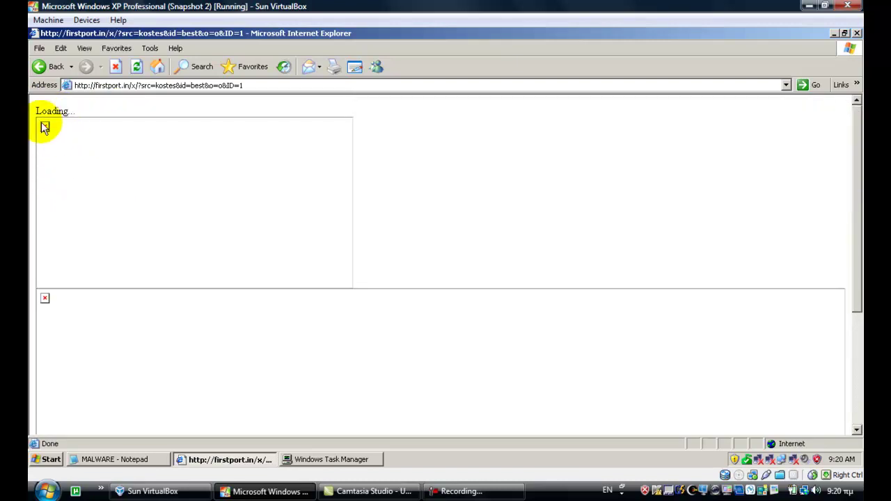
Delete the firstport.in line from the MALWARE text file in Notepad and copy the firemediaworld.com/load24345.45047.exe address.
click(132, 461)
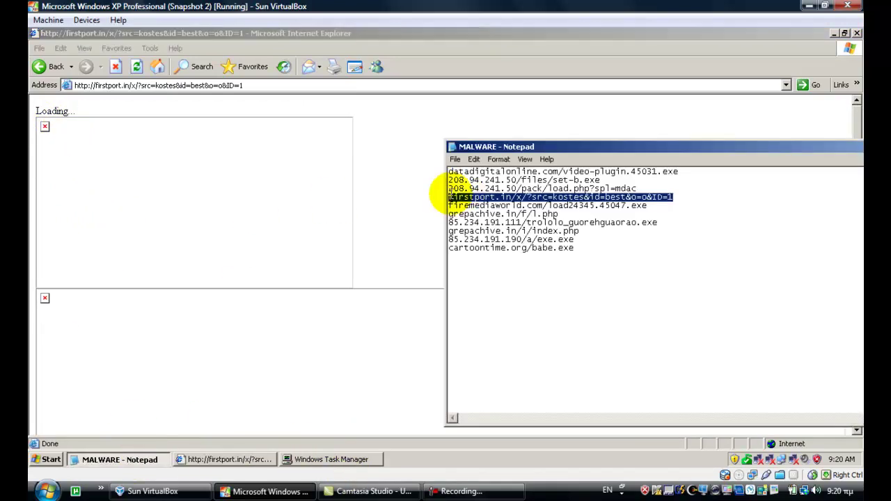
key(Delete)
key(Delete)
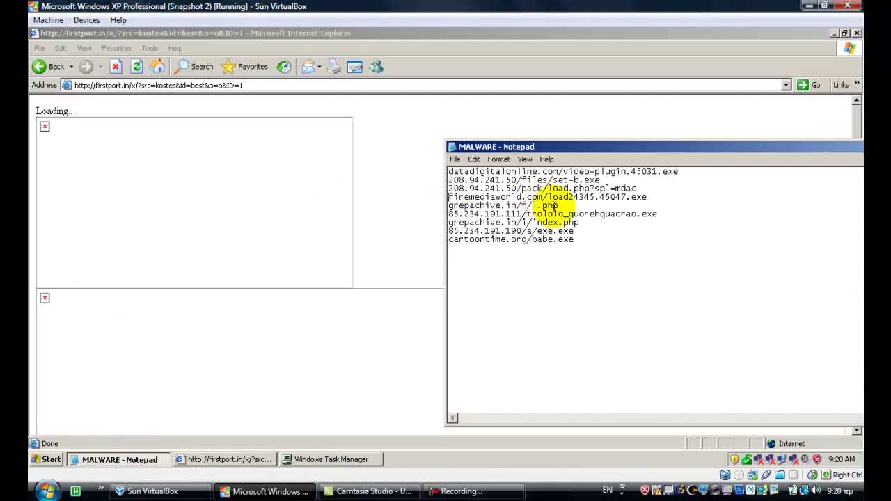
double_click(553, 197)
right_click(553, 197)
click(605, 230)
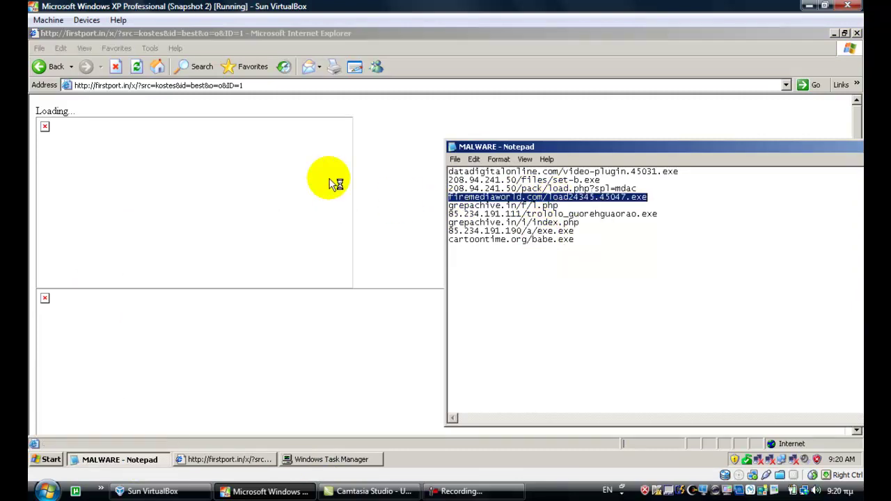
Load the copied firemediaworld.com/load24345.45047.exe address in Internet Explorer.
click(169, 85)
right_click(169, 84)
click(206, 128)
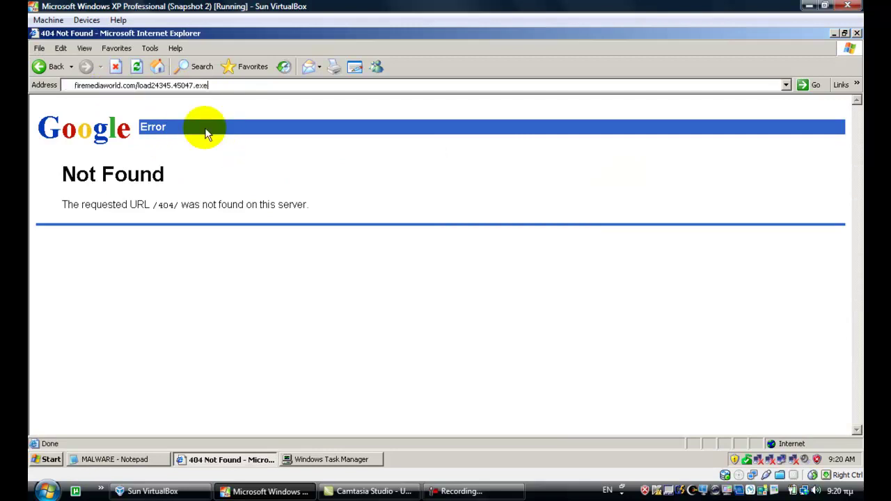
key(ctrl+a)
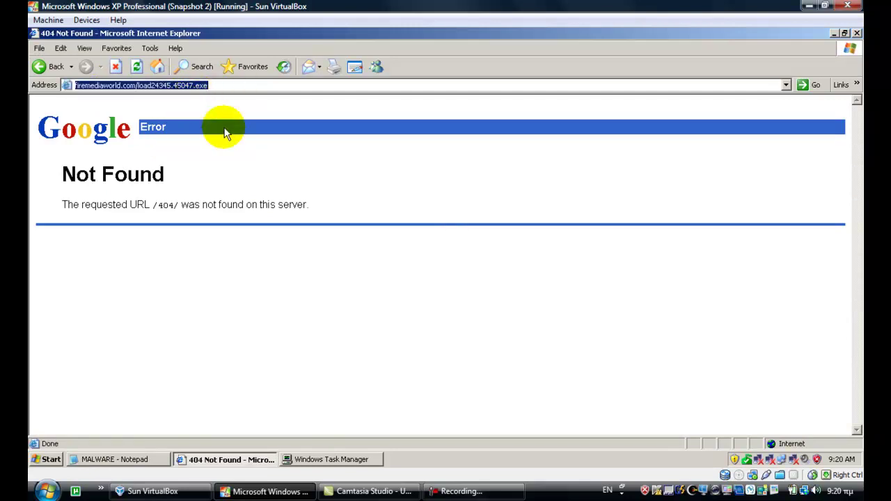
key(Return)
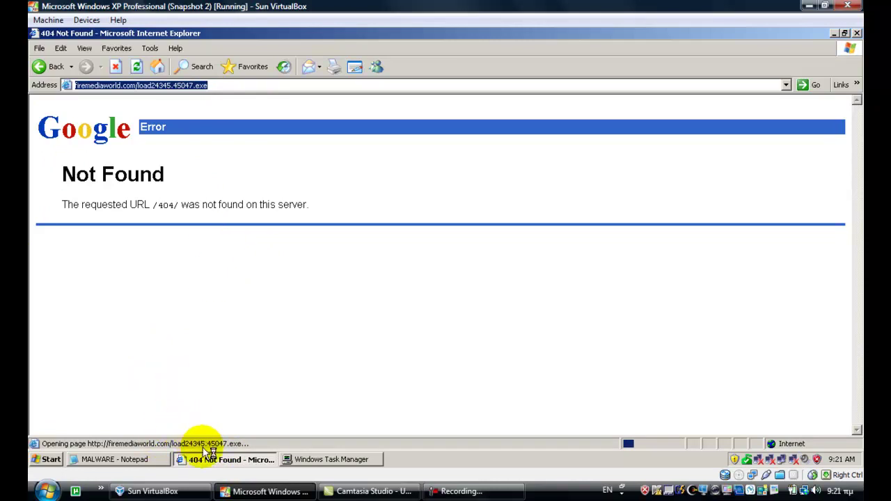
Delete the firemediaworld.com line from the MALWARE text file in Notepad and copy the grepachive.in/f/l.php address.
click(159, 463)
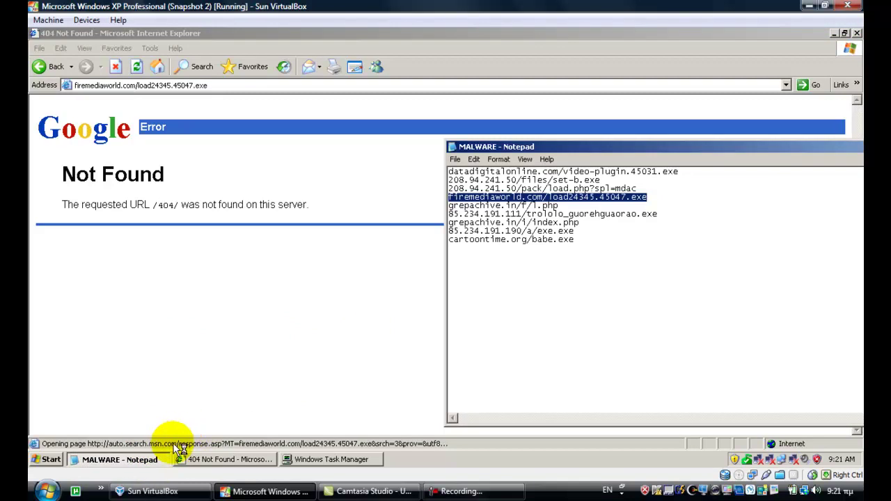
click(161, 461)
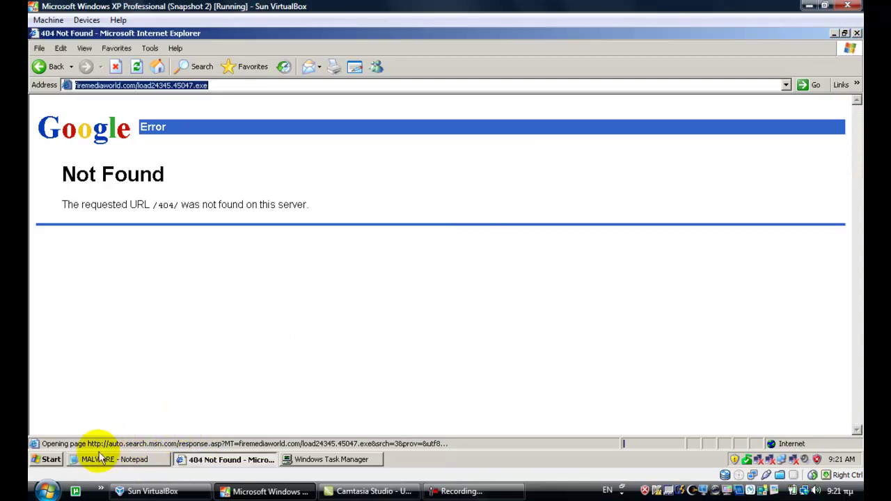
click(131, 461)
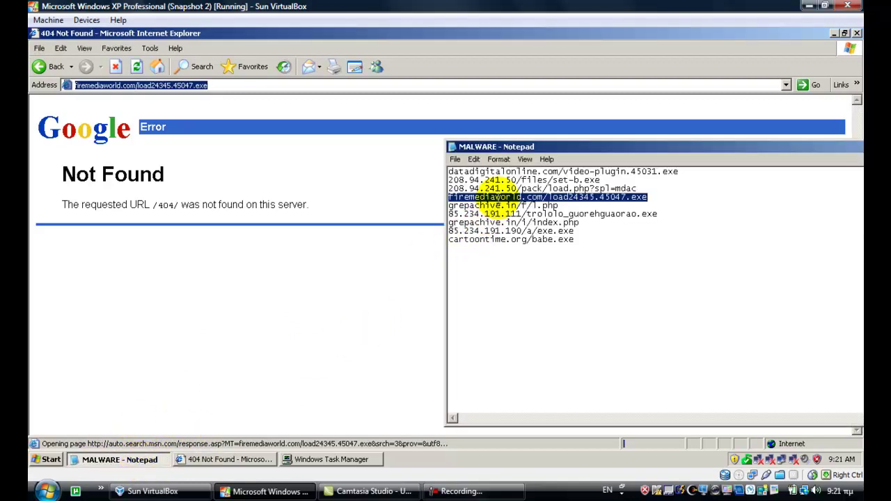
key(Delete)
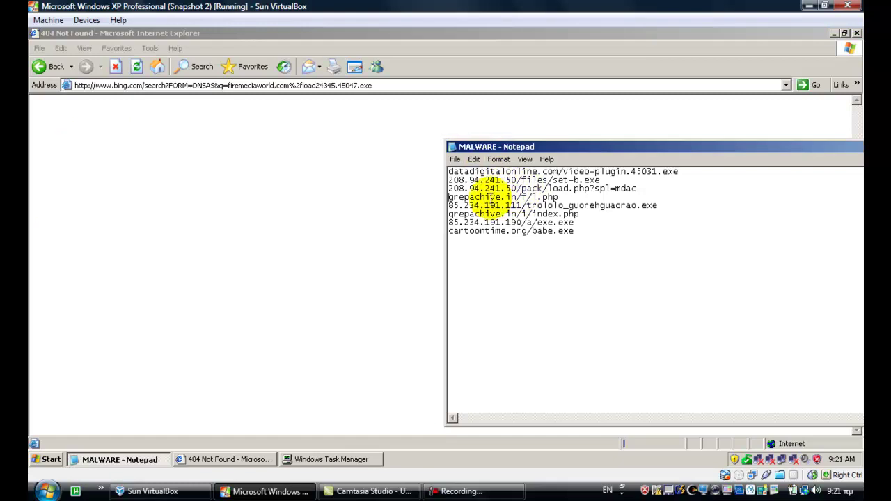
right_click(492, 200)
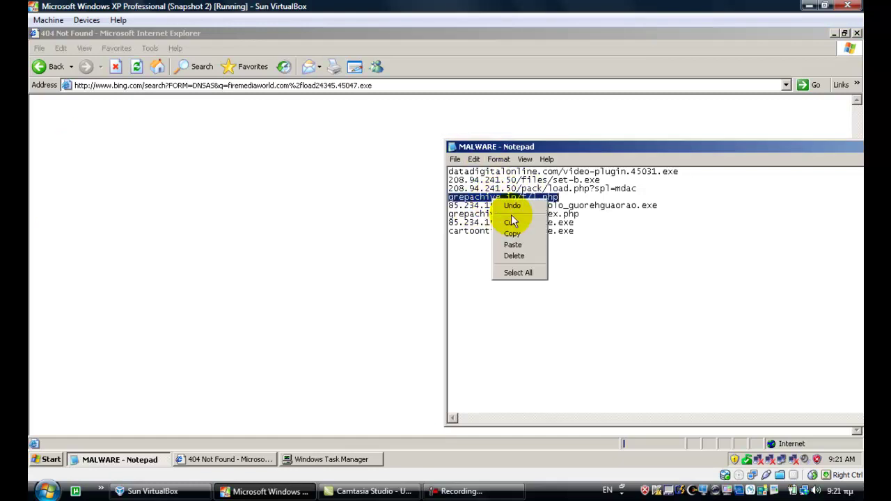
click(521, 230)
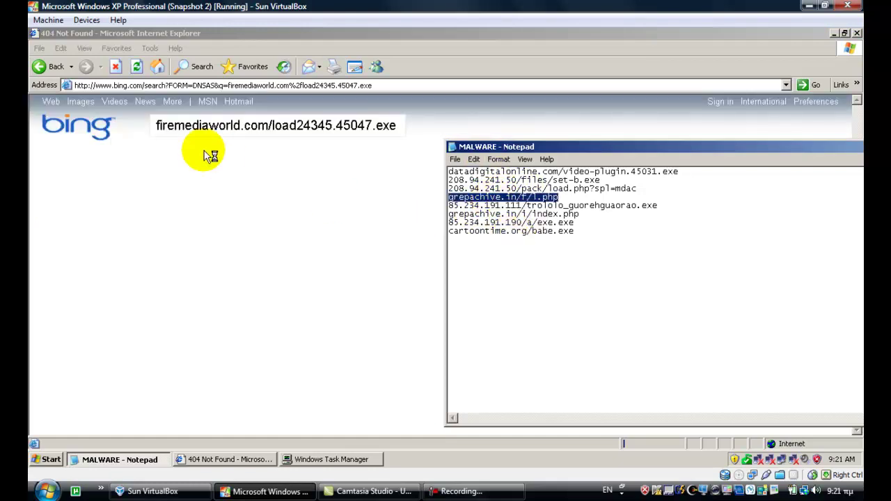
Load the copied grepachive.in/f/l.php address in Internet Explorer.
click(216, 85)
right_click(215, 86)
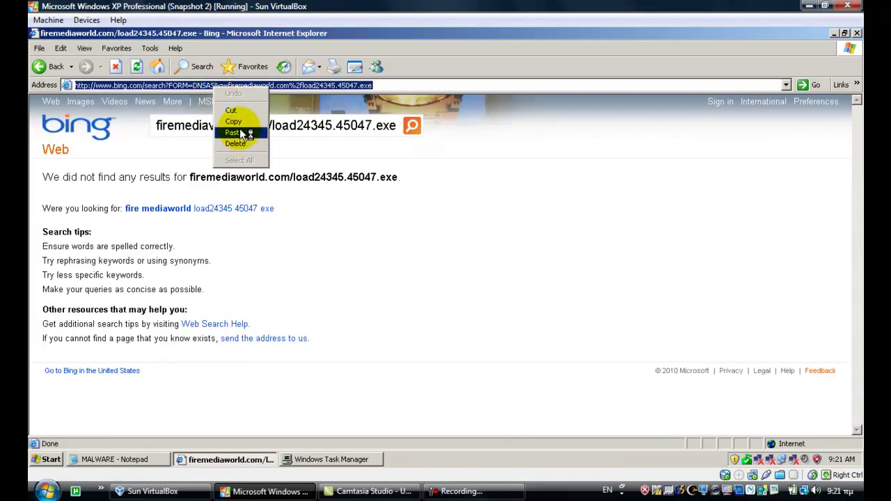
click(235, 133)
key(Return)
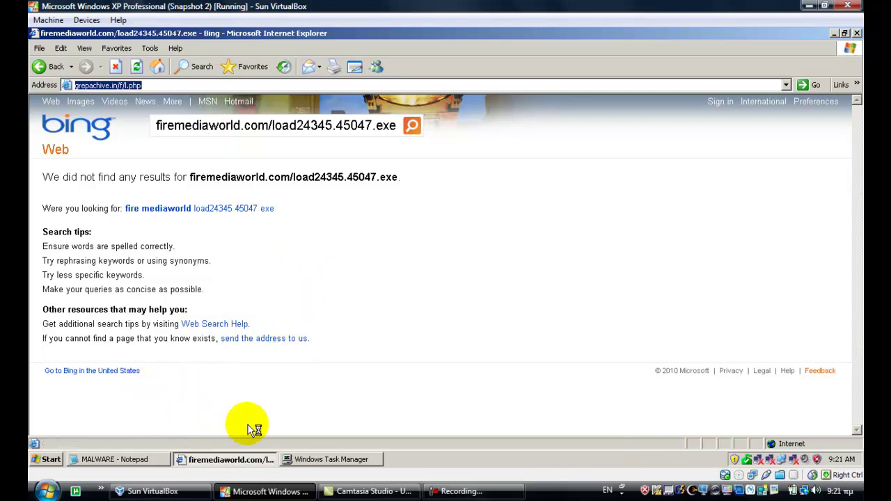
Delete the grepachive.in/f/l.php line from the MALWARE text file in Notepad and copy the 85.234.191.111/trololo_guorehguaorao.exe address.
click(134, 460)
key(Delete)
key(Delete)
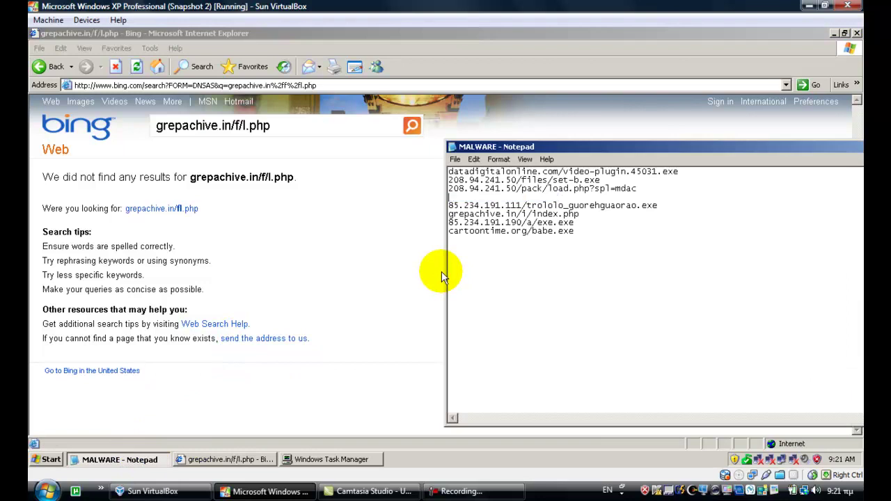
drag(449, 197, 607, 198)
right_click(609, 200)
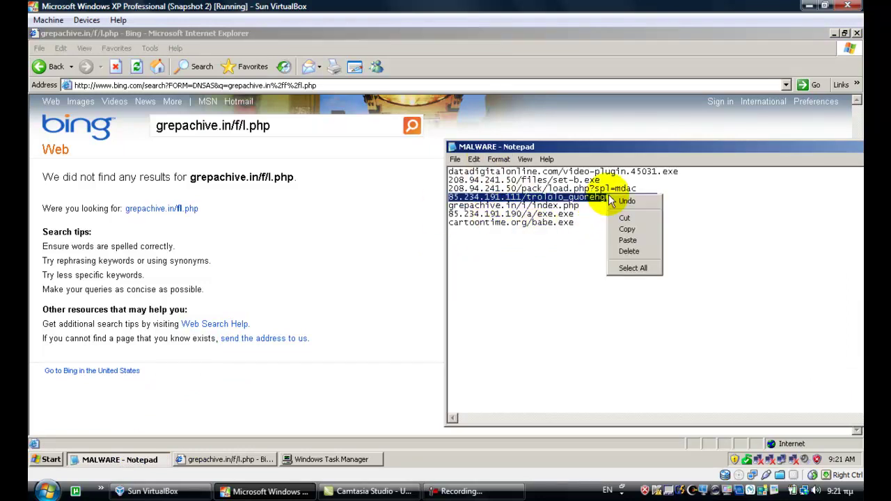
click(626, 229)
Load the copied 85.234.191.111/trololo_guorehguaorao.exe address in Internet Explorer.
click(435, 107)
click(421, 87)
right_click(423, 89)
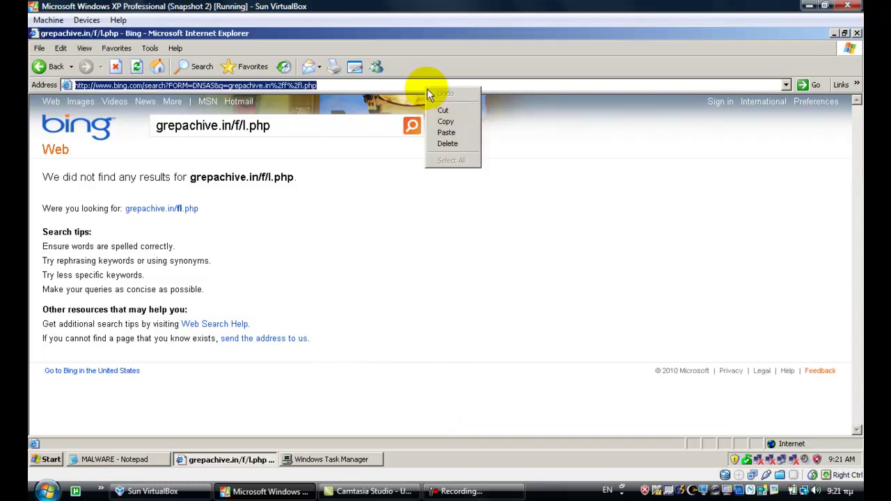
click(449, 131)
click(470, 86)
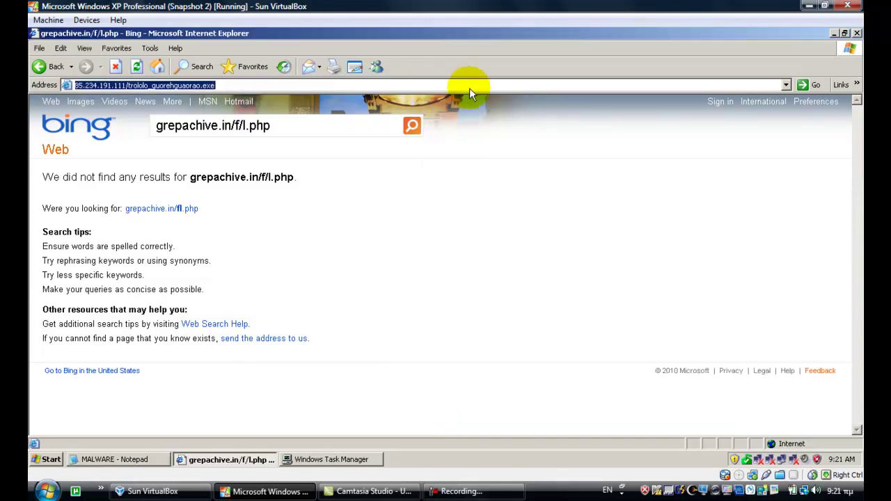
key(Return)
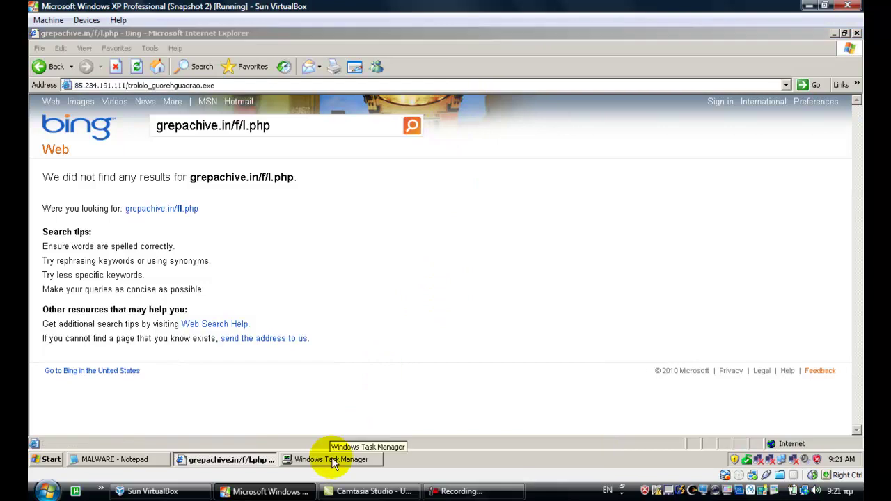
Download trololo_guorehguaorao.exe and allow it to run despite its unverified publisher.
click(422, 256)
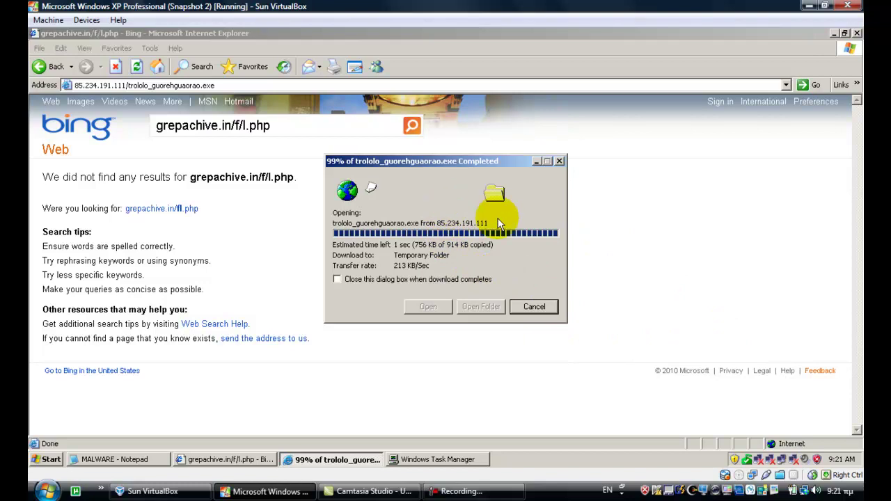
click(358, 460)
click(378, 461)
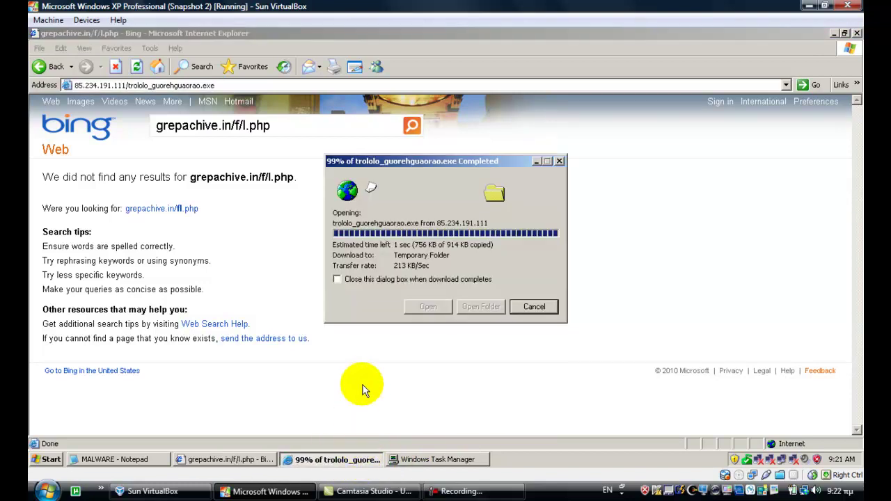
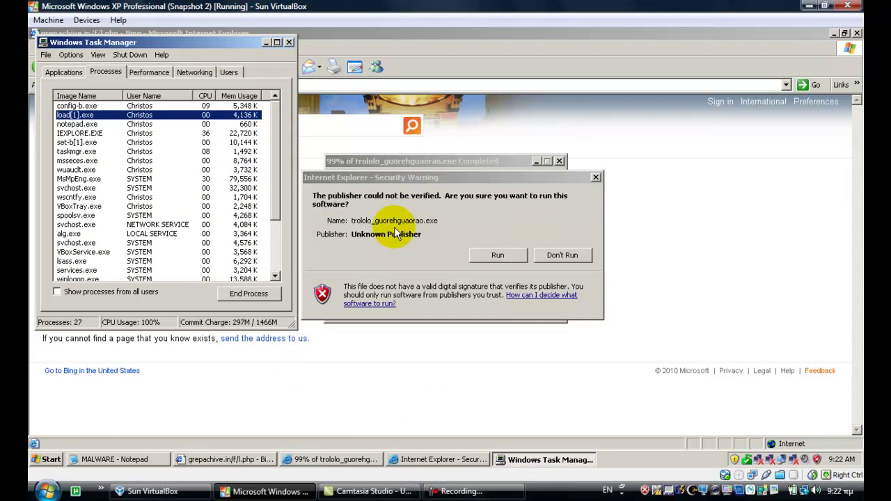
click(266, 43)
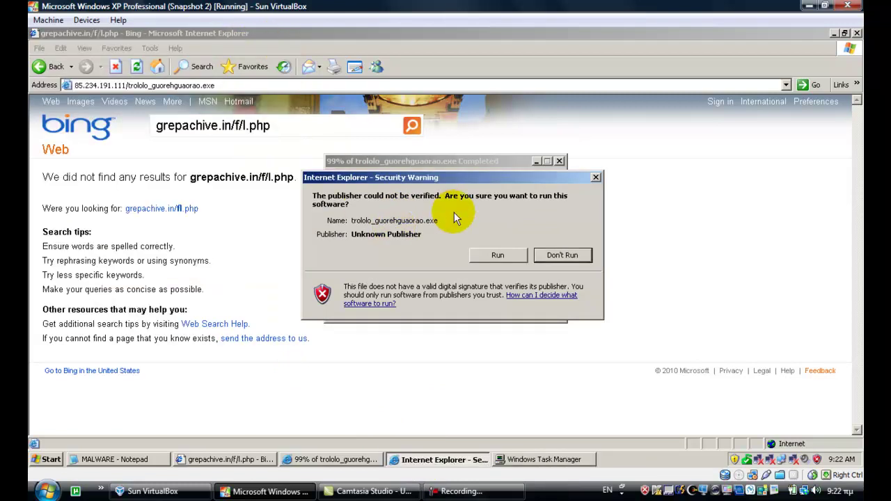
click(481, 258)
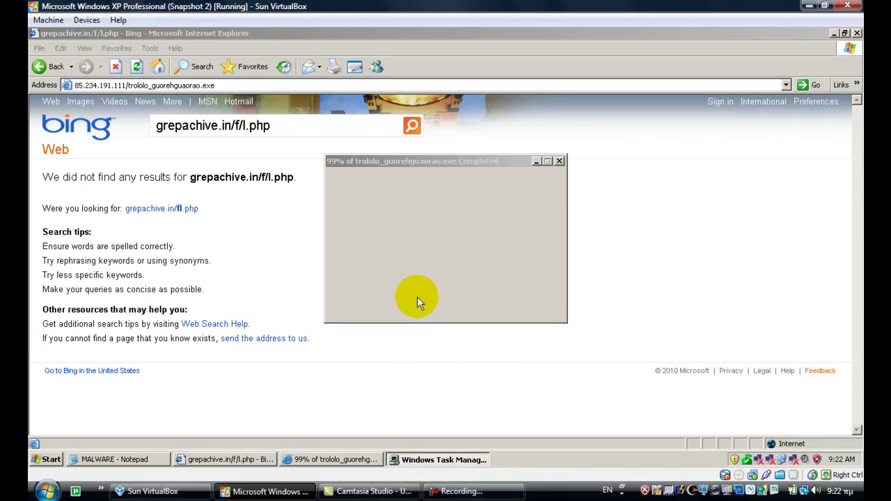
Examine the process list in Task Manager for the launched trololo_guorehguaorao.exe.
click(438, 460)
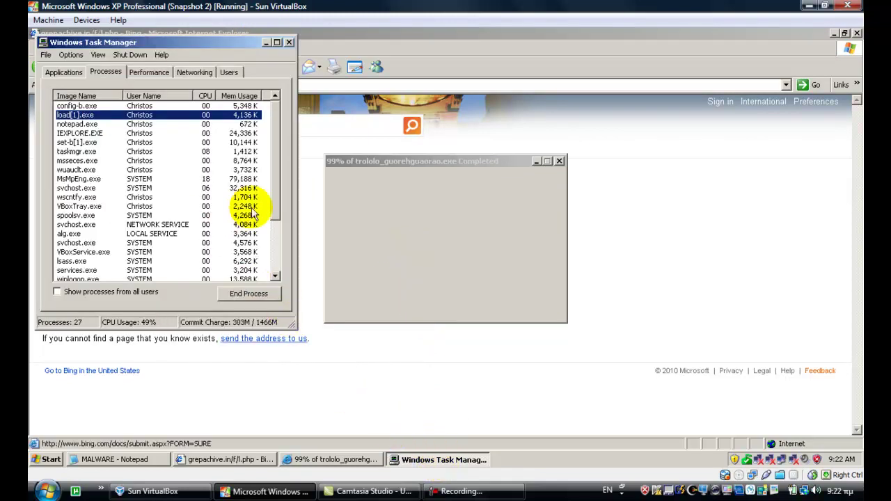
mouse_move(276, 135)
mouse_down()
mouse_move(268, 206)
mouse_move(277, 123)
mouse_up()
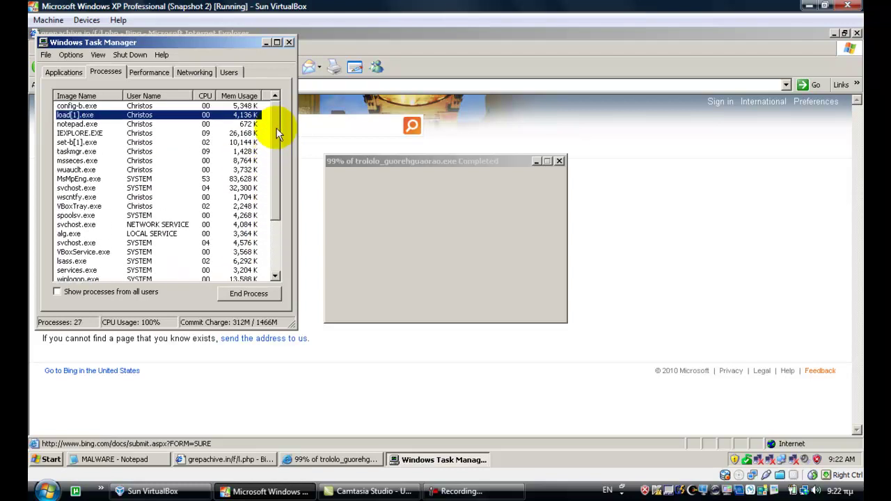
click(232, 106)
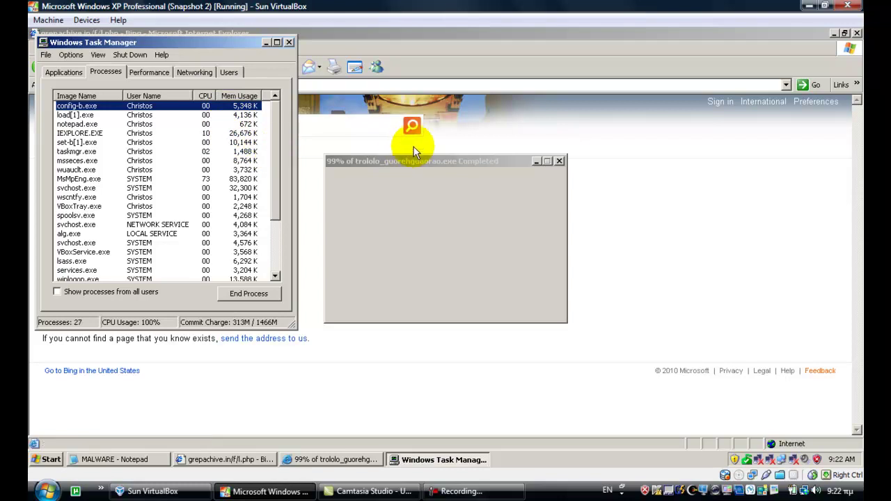
click(428, 456)
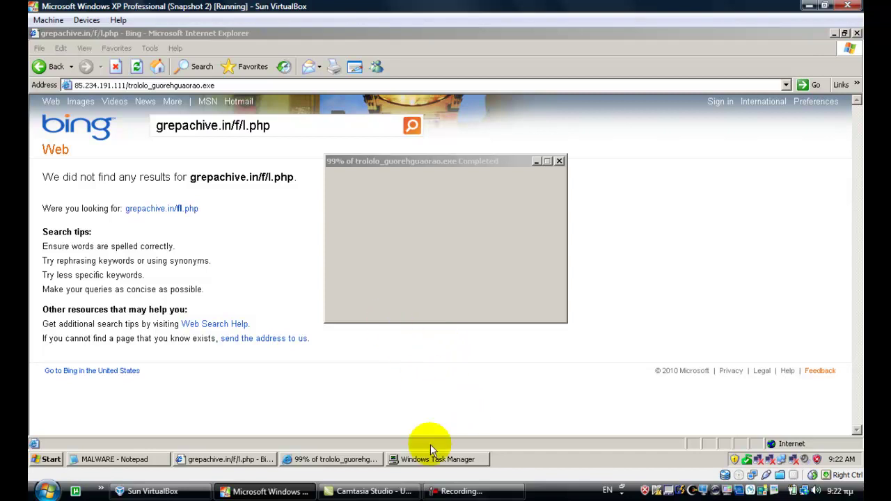
click(244, 461)
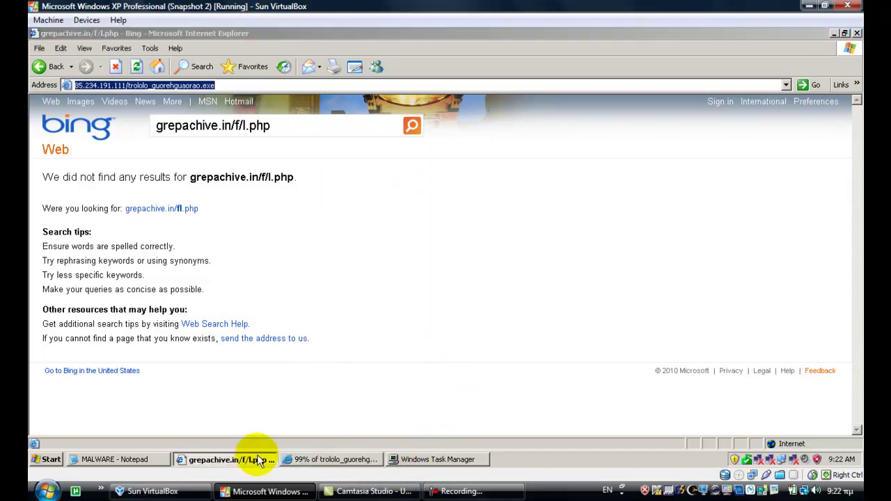
click(247, 459)
click(328, 459)
click(364, 461)
click(395, 460)
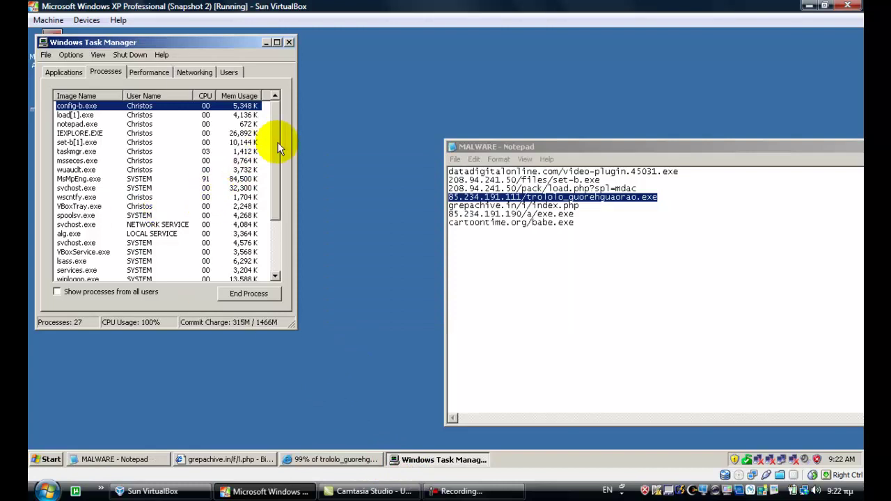
drag(278, 149, 269, 234)
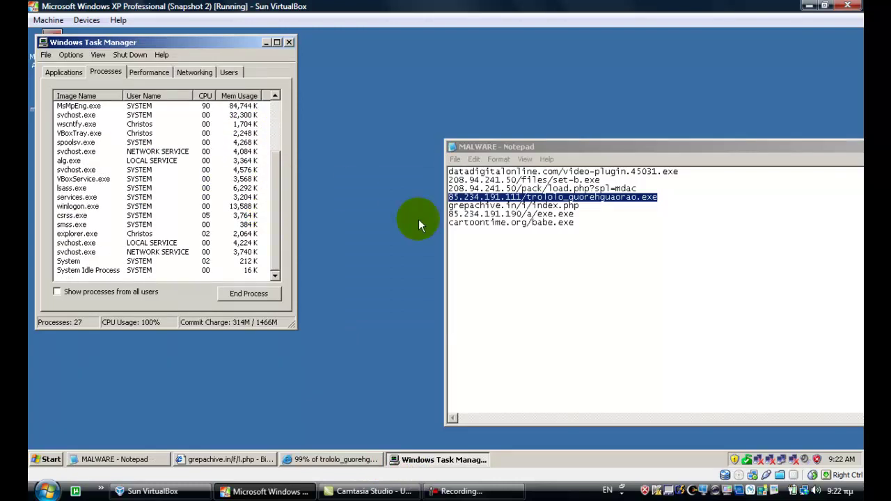
Minimize Task Manager and check the trololo_guorehguaorao.exe download window and the browser window.
click(311, 461)
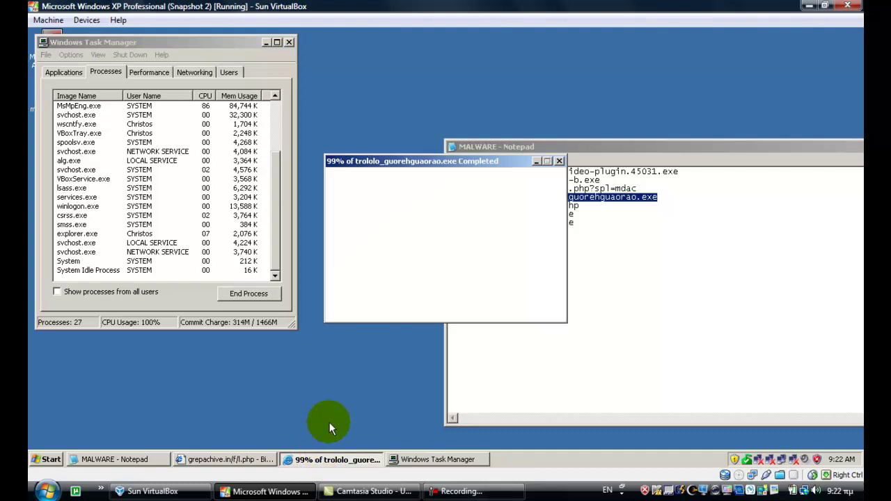
click(326, 456)
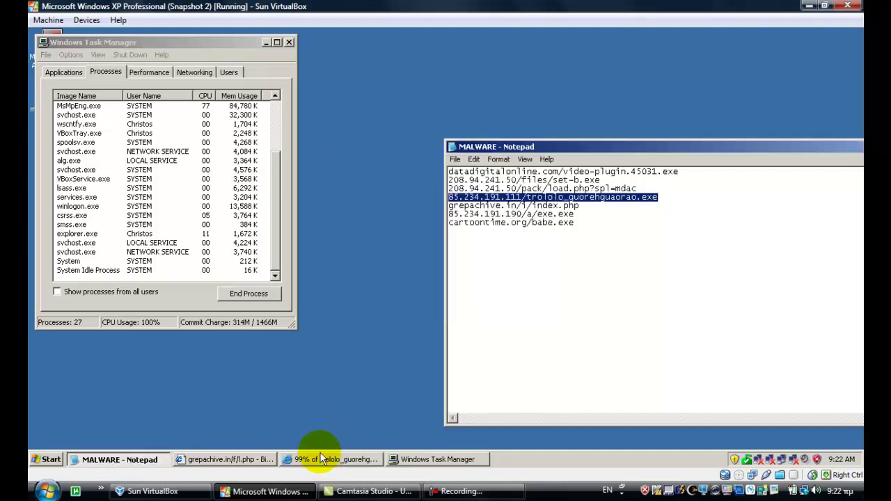
click(266, 43)
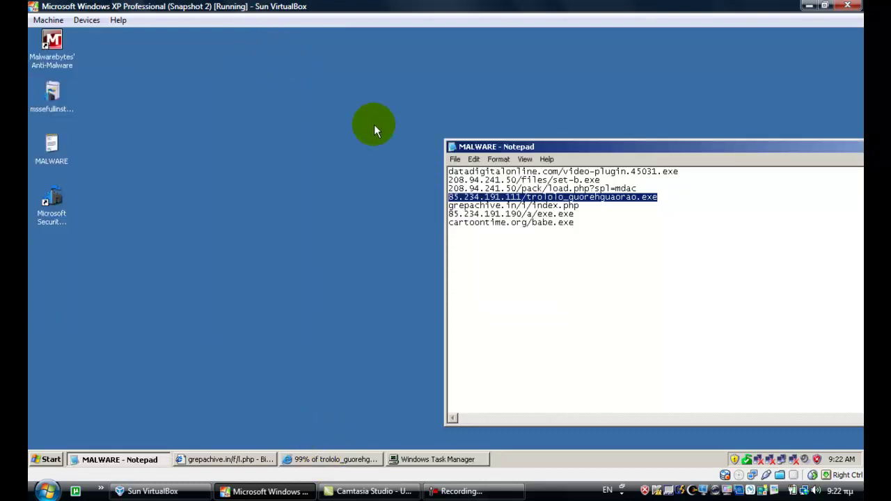
click(328, 459)
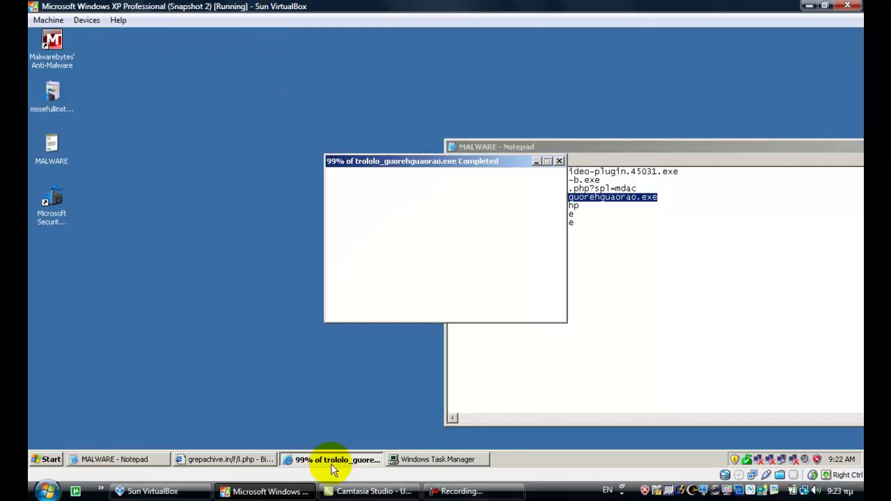
click(251, 459)
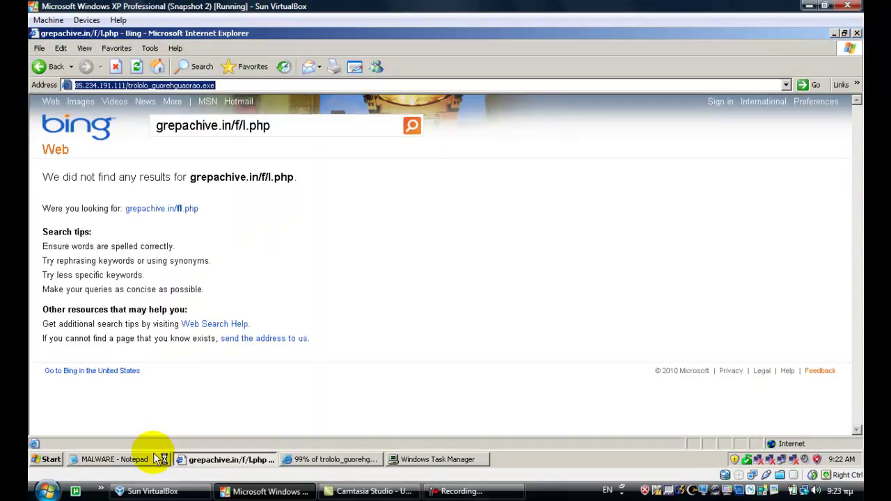
click(223, 460)
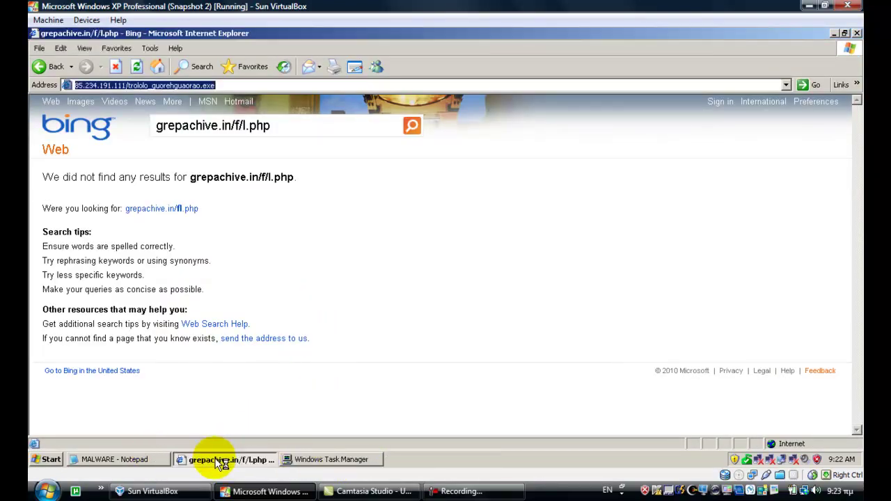
Select the trololo process in Task Manager and widen the Image Name column to read its full name.
click(337, 461)
drag(281, 225, 278, 158)
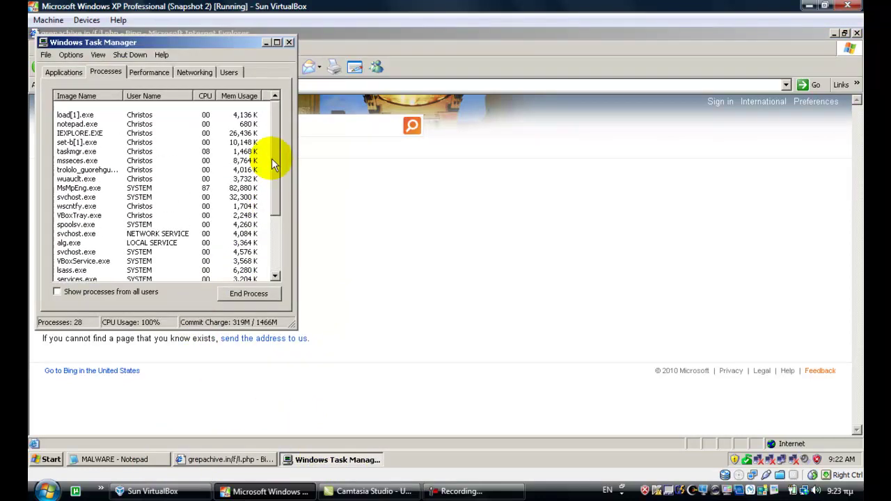
click(153, 170)
drag(123, 95, 155, 96)
click(387, 282)
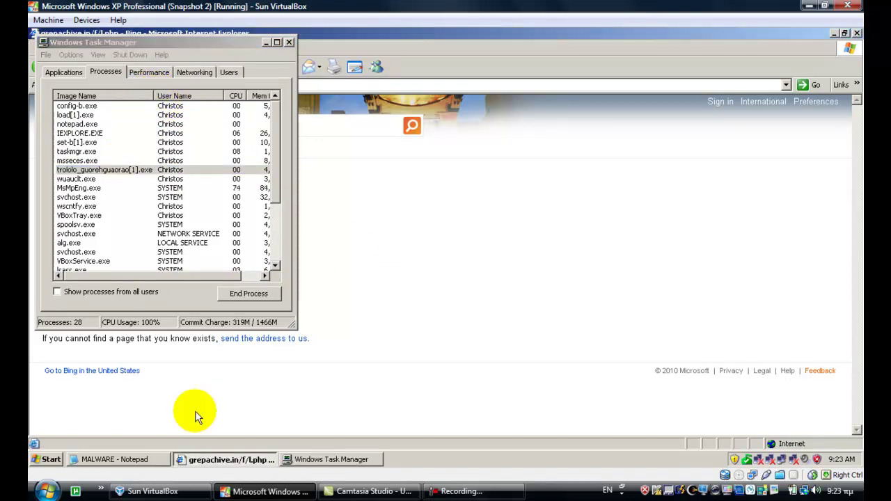
Copy the grepachive.in/i/index.php address from the MALWARE text file in Notepad and minimize Task Manager.
click(149, 459)
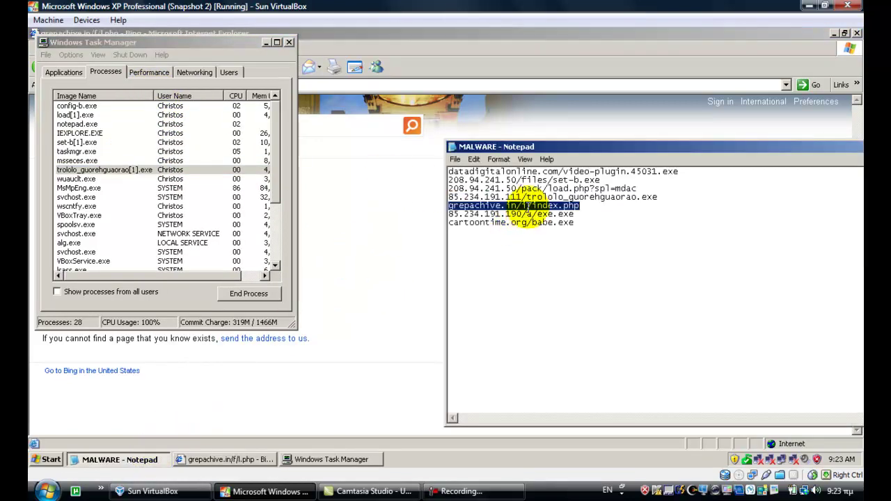
right_click(527, 206)
click(543, 243)
click(266, 42)
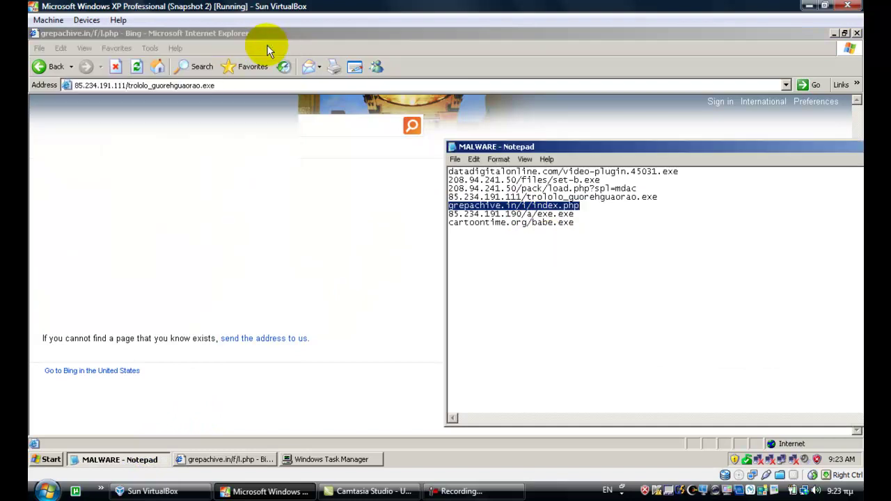
Load the copied grepachive.in/i/index.php address in Internet Explorer.
right_click(261, 83)
click(278, 156)
right_click(236, 87)
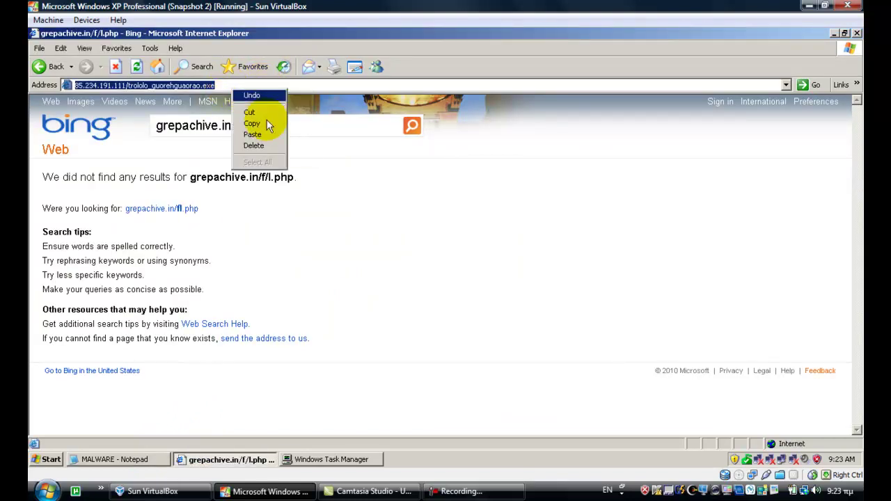
click(259, 134)
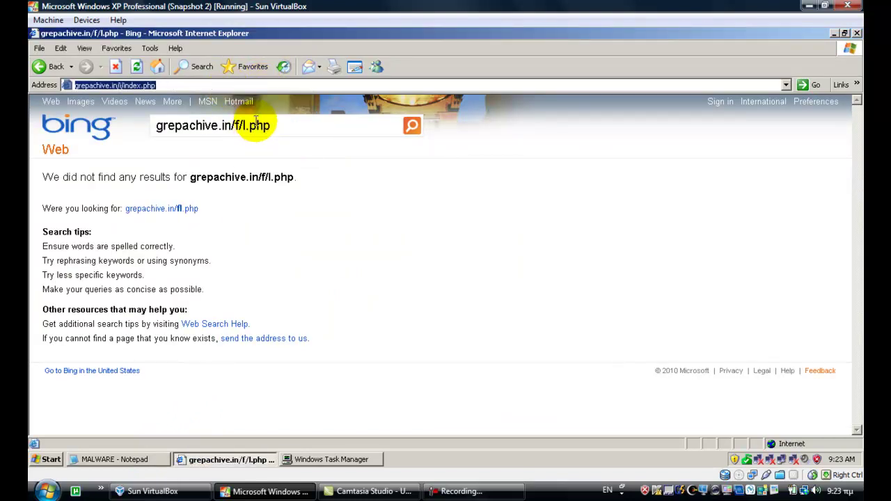
click(451, 491)
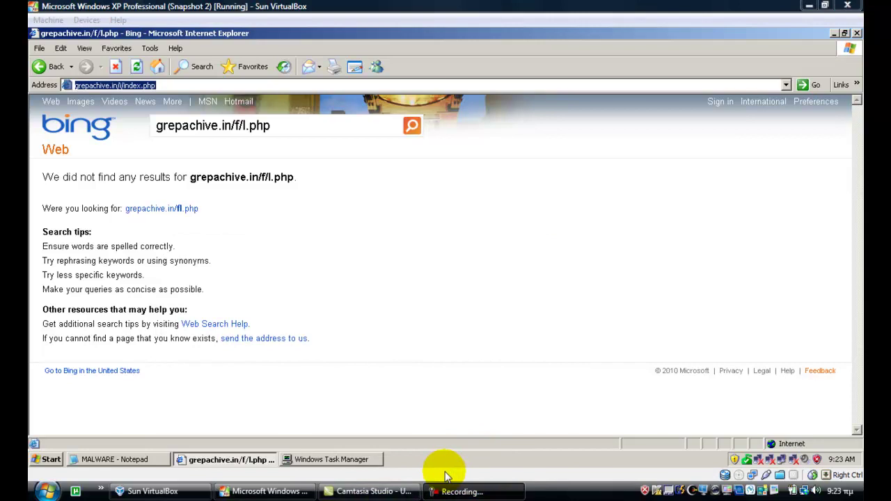
key(F9)
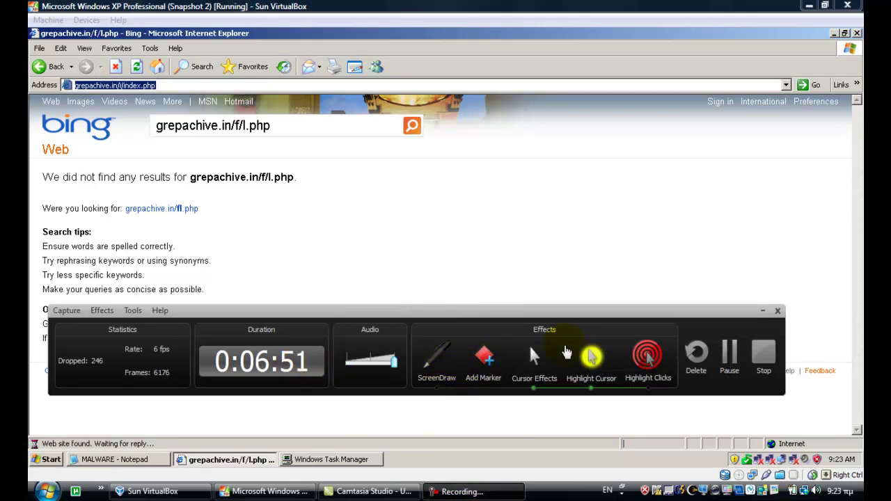
click(764, 313)
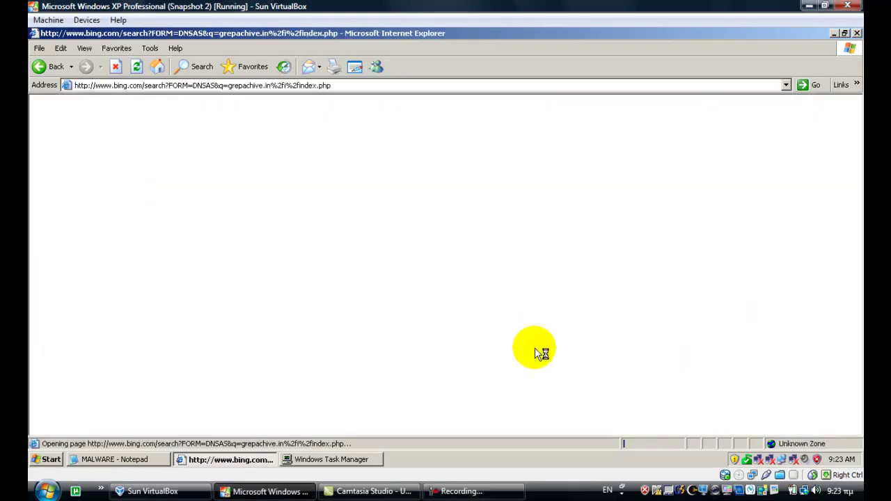
Copy the 85.234.191.190/a/exe.exe address from the MALWARE text file in Notepad.
click(138, 462)
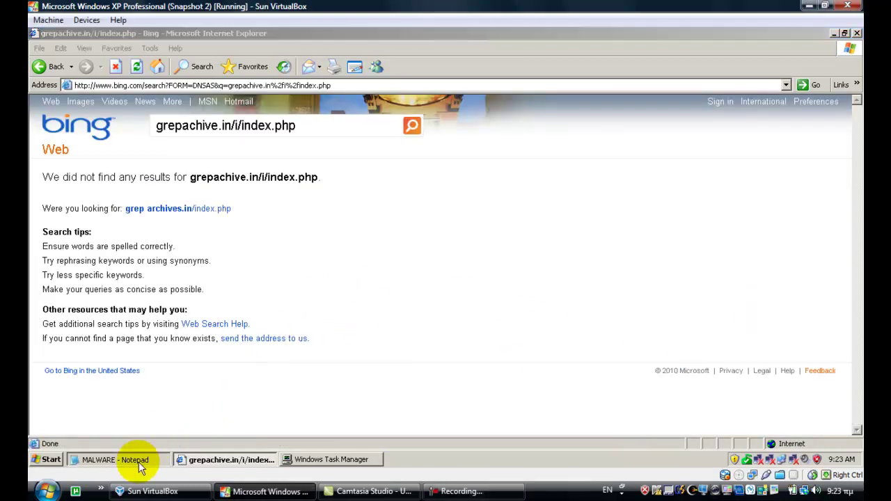
drag(449, 213, 573, 213)
right_click(497, 214)
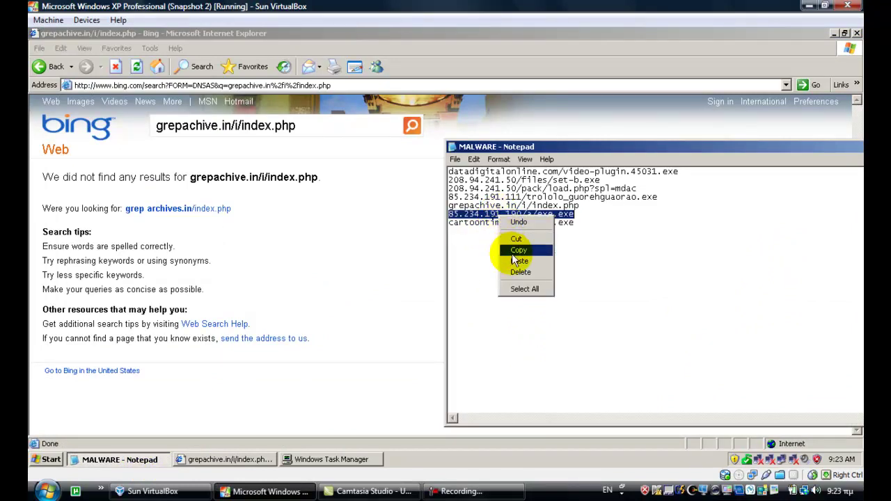
click(511, 249)
click(287, 86)
right_click(287, 85)
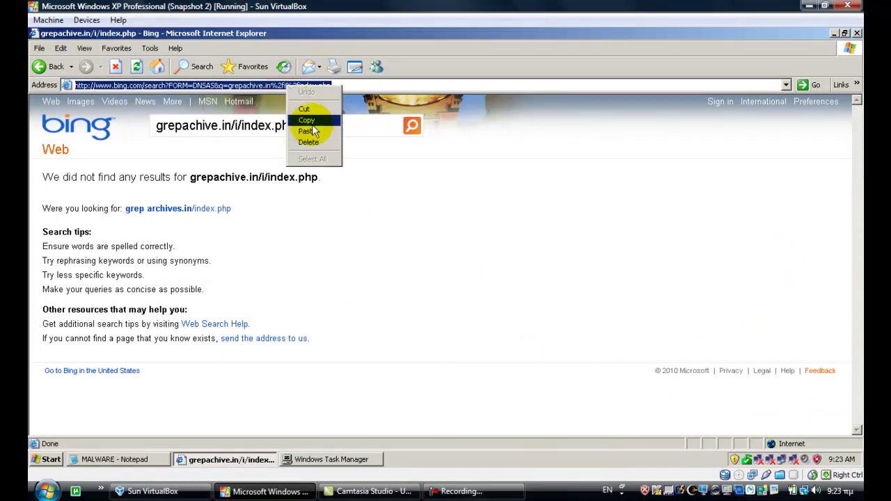
Delete the grepachive.in/i/index.php line from the MALWARE text file in Notepad.
click(131, 453)
drag(582, 206, 426, 204)
key(ctrl+x)
key(Delete)
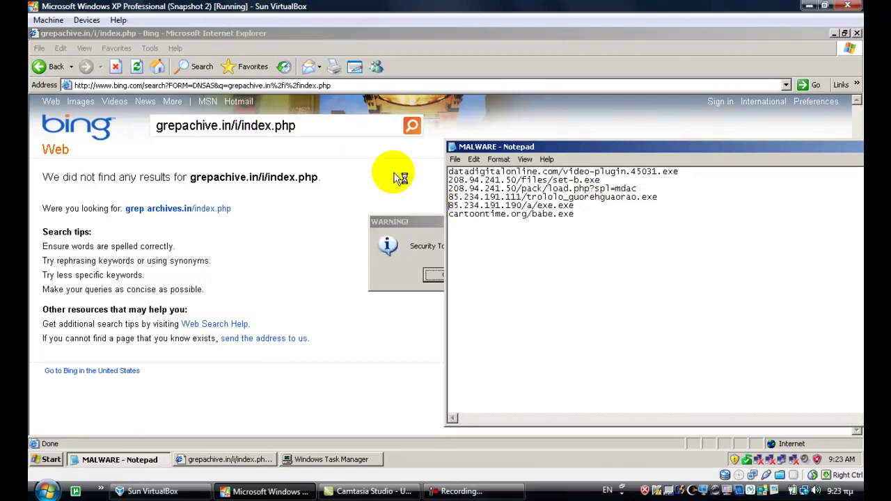
Load the copied 85.234.191.190/a/exe.exe address in Internet Explorer.
click(297, 85)
click(297, 85)
right_click(298, 86)
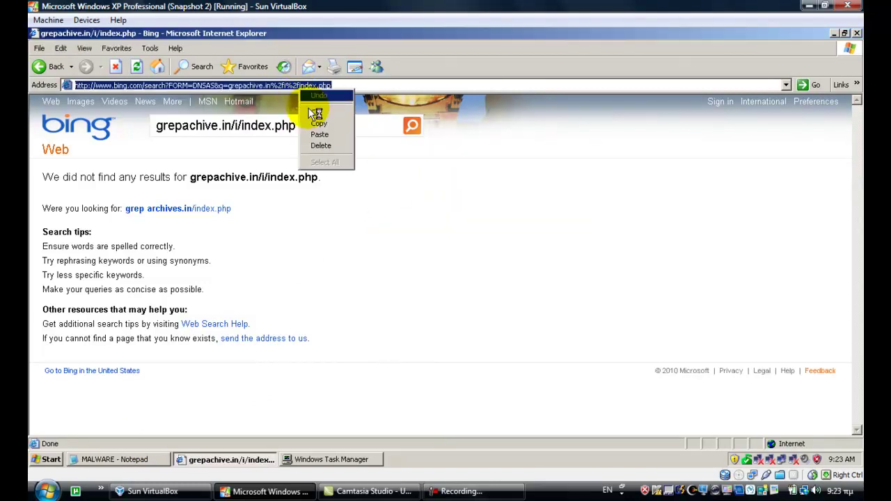
click(315, 130)
key(ctrl+a)
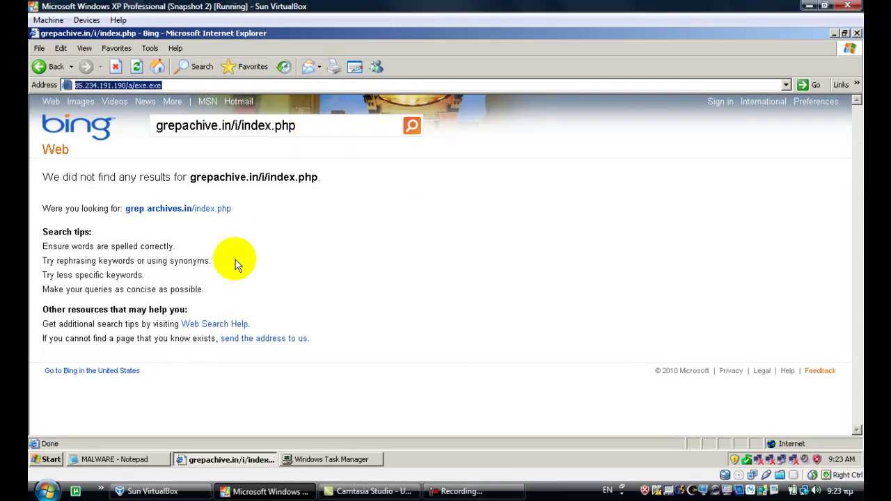
Check the running processes in Task Manager and dismiss the Security Tool warning dialog on the desktop.
click(284, 459)
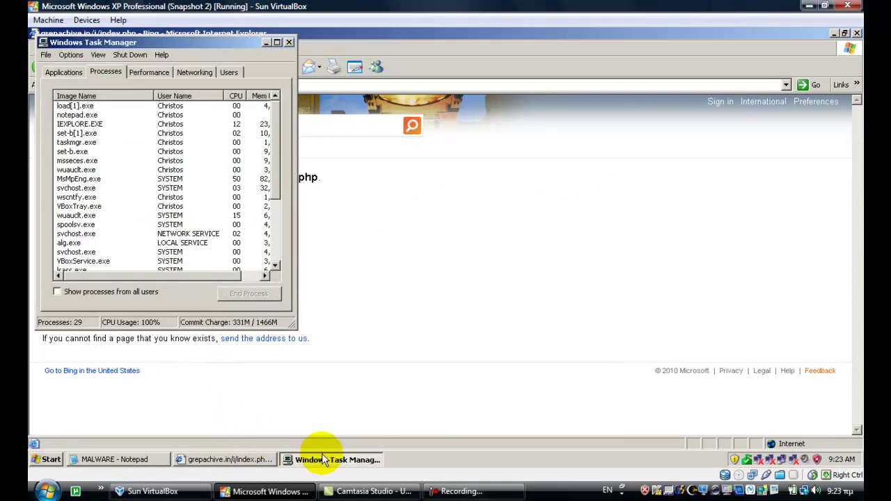
click(234, 460)
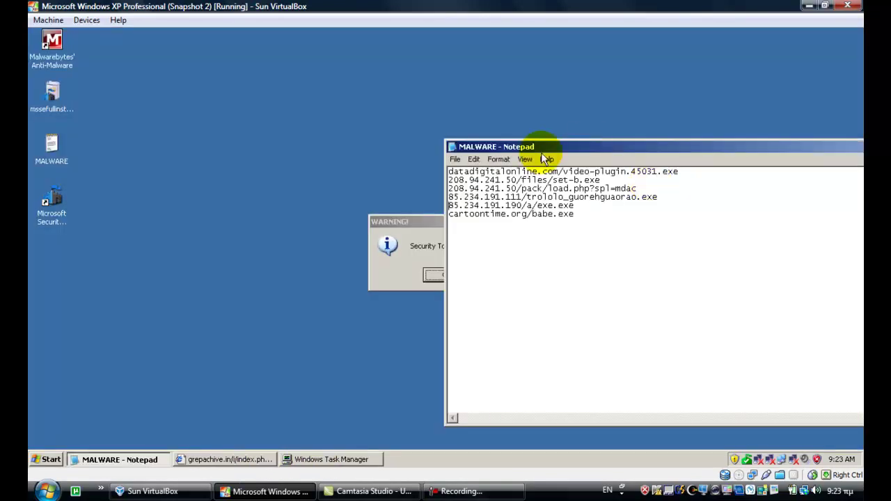
drag(393, 228, 327, 221)
drag(228, 195, 263, 163)
click(316, 210)
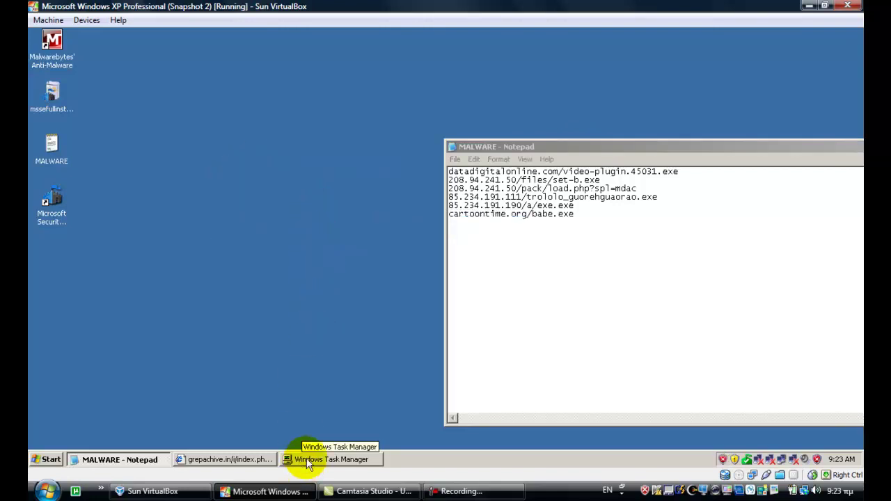
Bring up Task Manager over Internet Explorer and close the Security Tool scan window and its warning balloon.
click(258, 459)
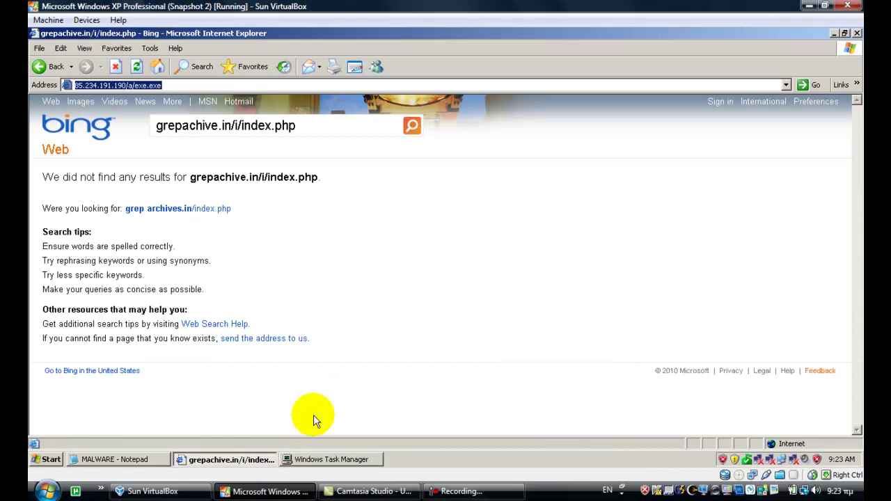
click(325, 461)
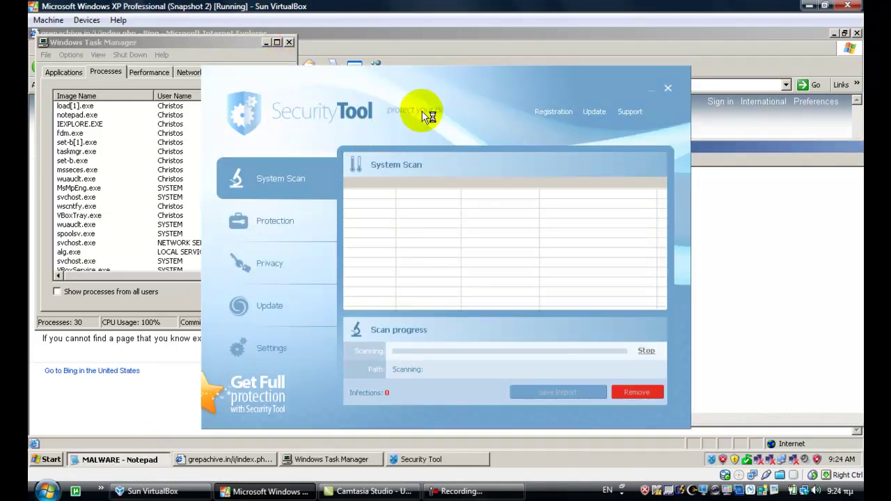
click(667, 90)
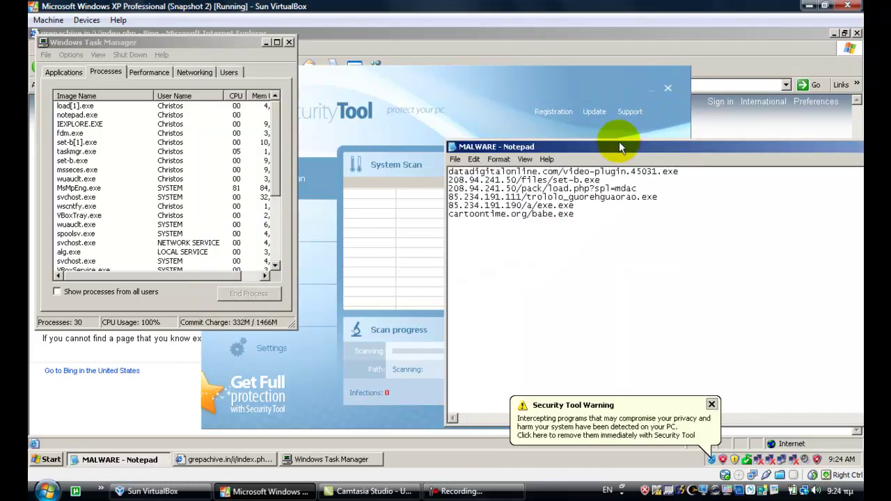
click(710, 404)
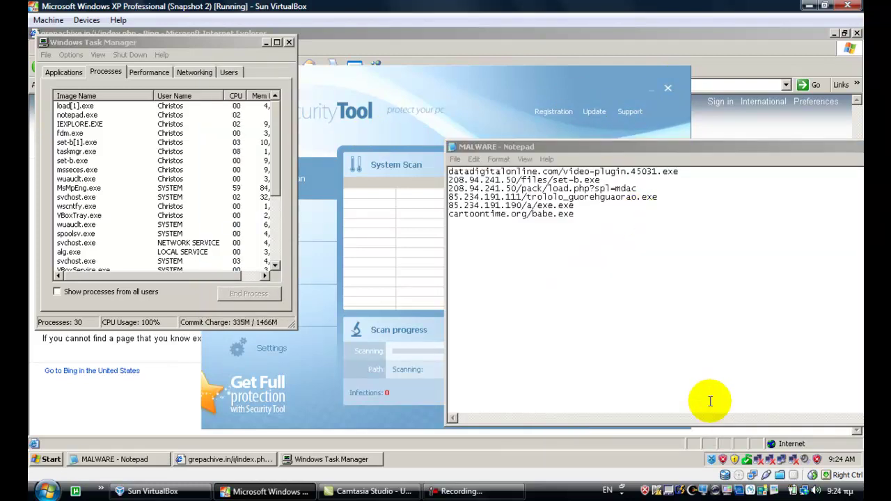
Move the MALWARE Notepad window away from the Security Tool window.
click(546, 159)
click(672, 148)
drag(671, 148, 806, 325)
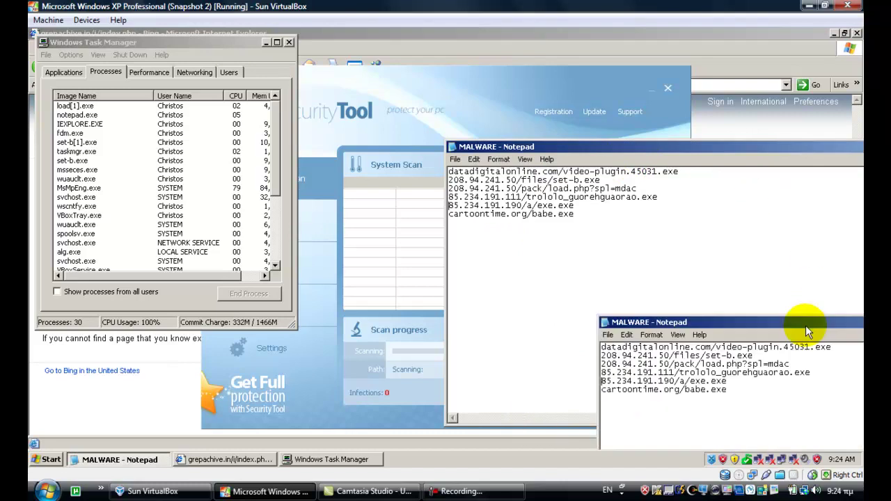
drag(745, 325, 742, 193)
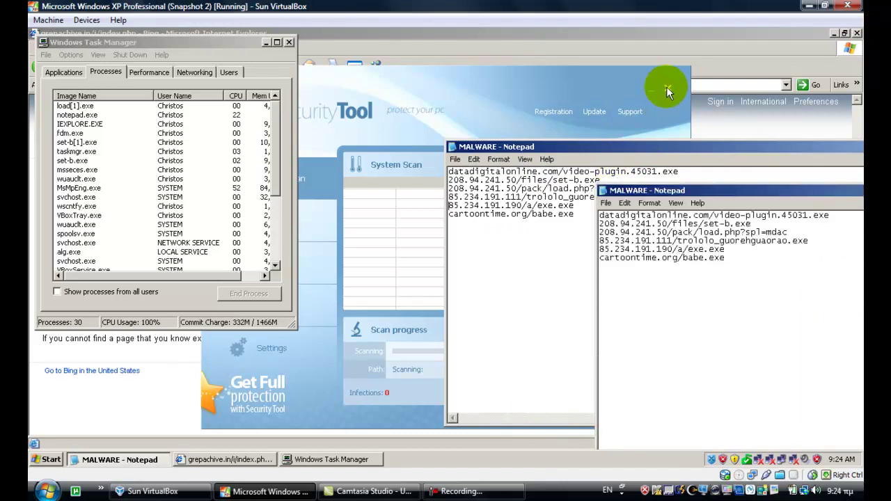
click(605, 155)
Minimize all open windows to show the Windows XP desktop.
click(336, 460)
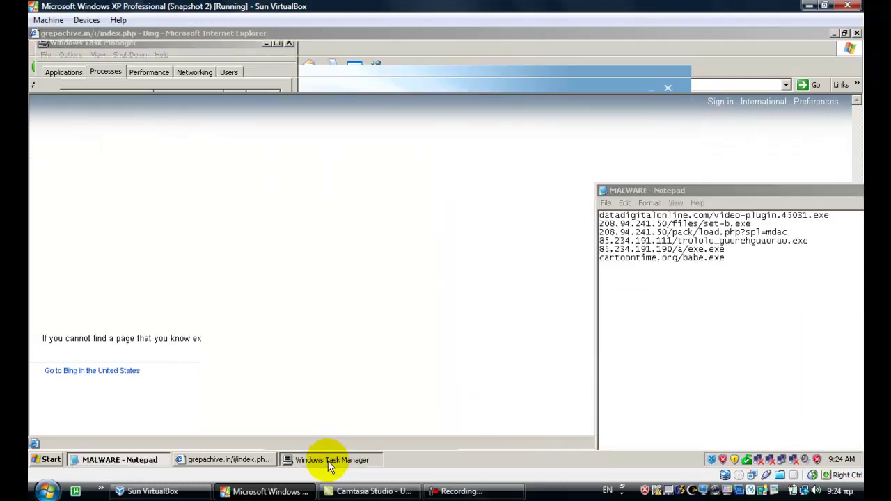
click(259, 459)
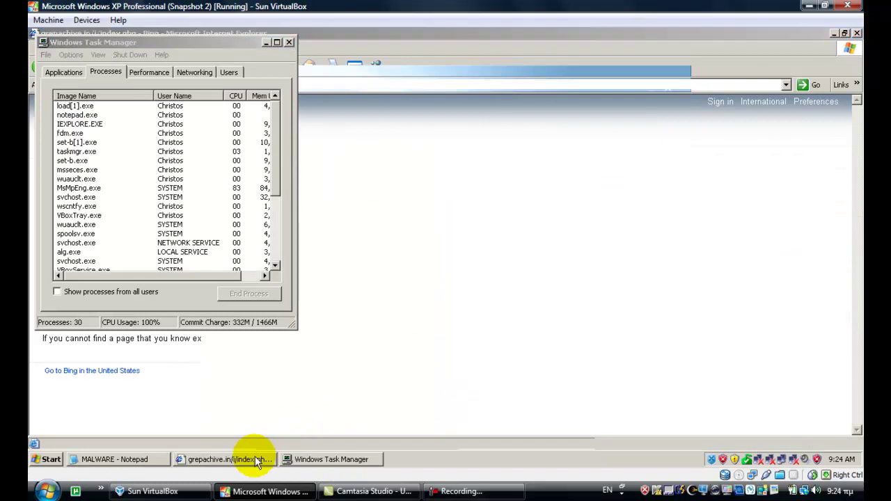
right_click(428, 464)
click(449, 414)
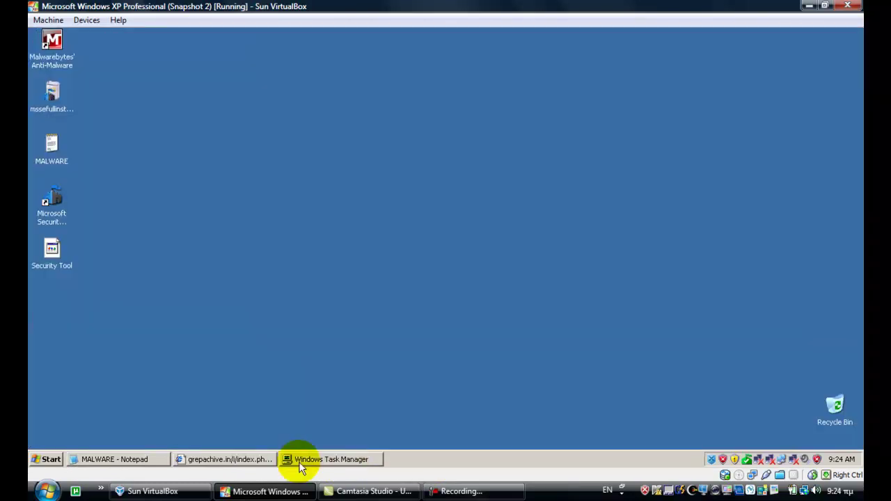
Restore the Task Manager process list and the MALWARE Notepad window on the desktop.
click(255, 461)
click(144, 460)
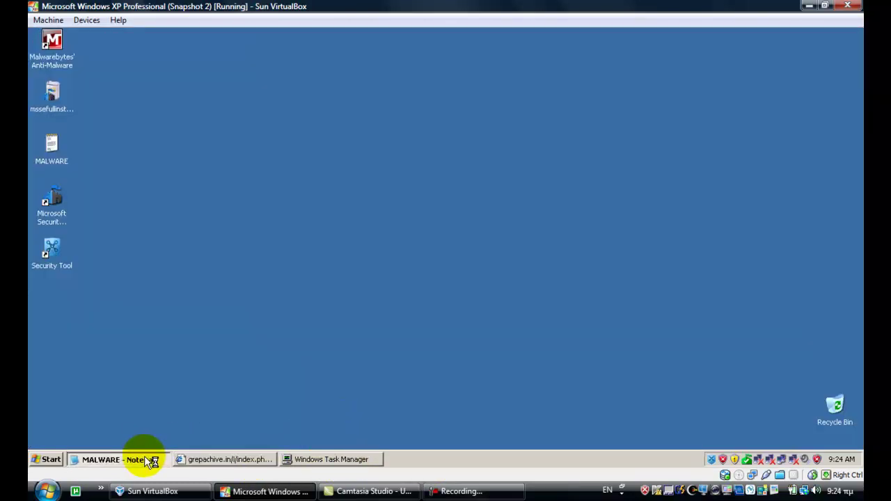
click(158, 459)
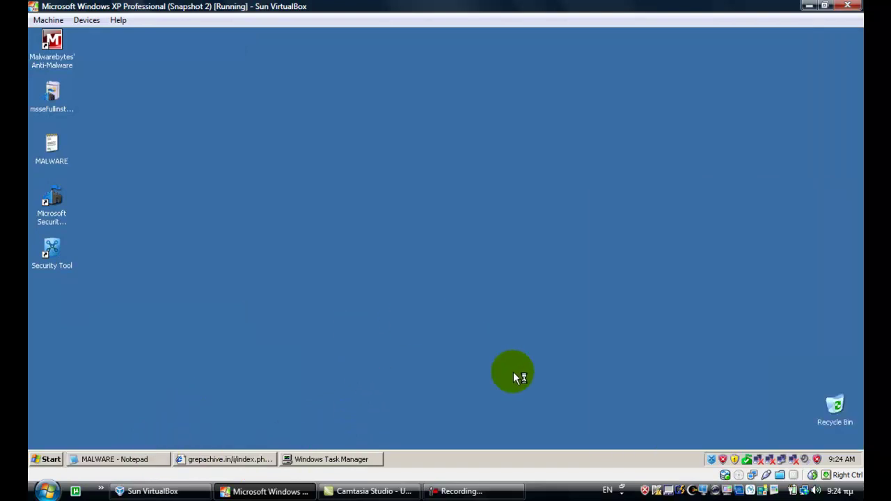
click(710, 461)
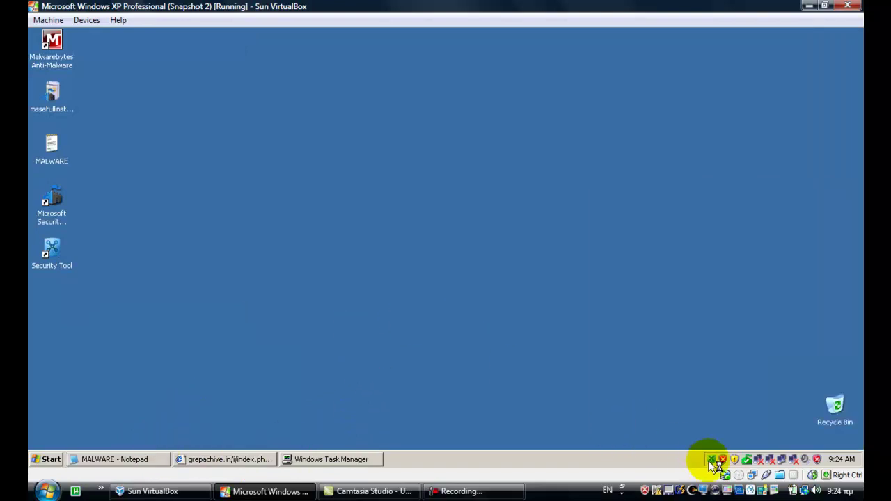
click(233, 460)
click(312, 461)
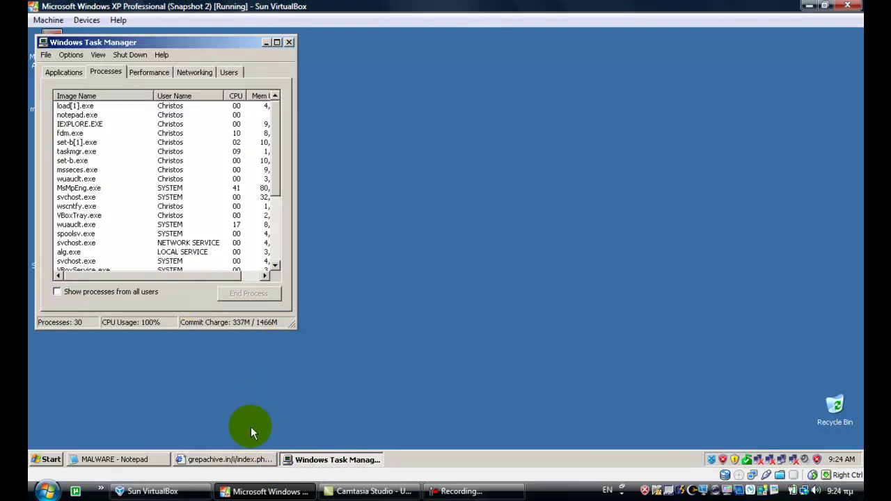
click(141, 462)
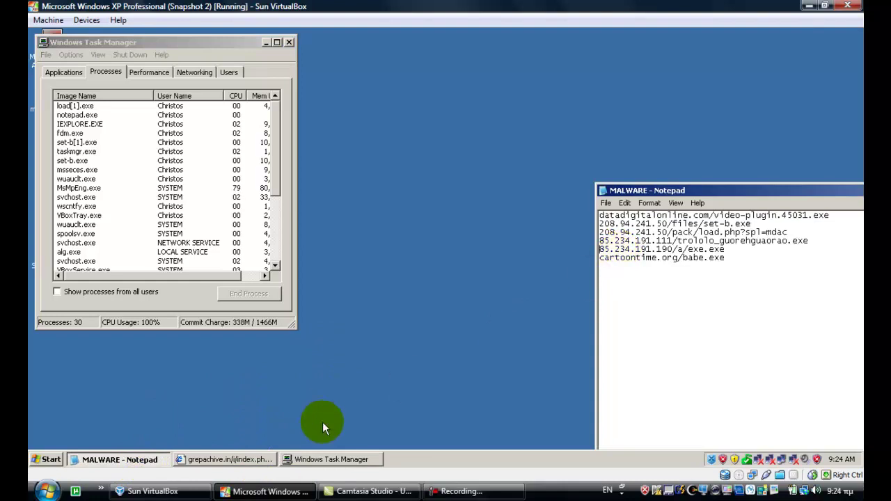
Minimize Task Manager and dismiss the Security Tool infection warning by choosing to continue unprotected.
click(238, 461)
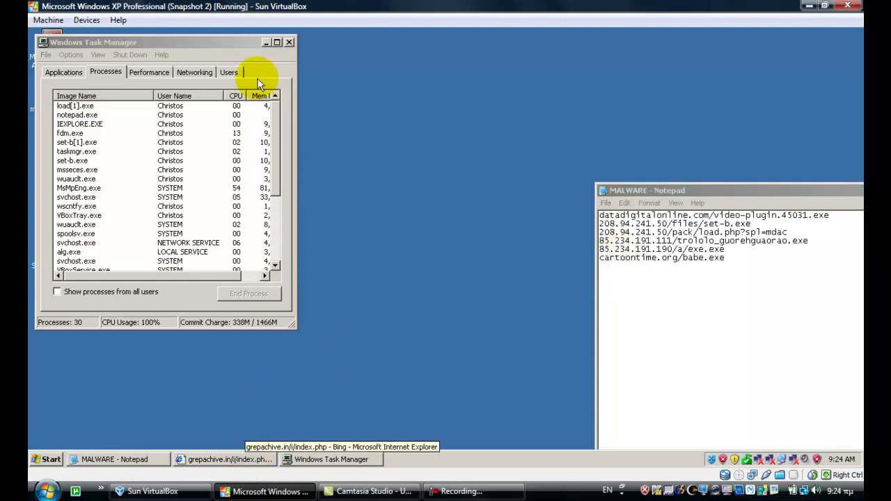
click(266, 43)
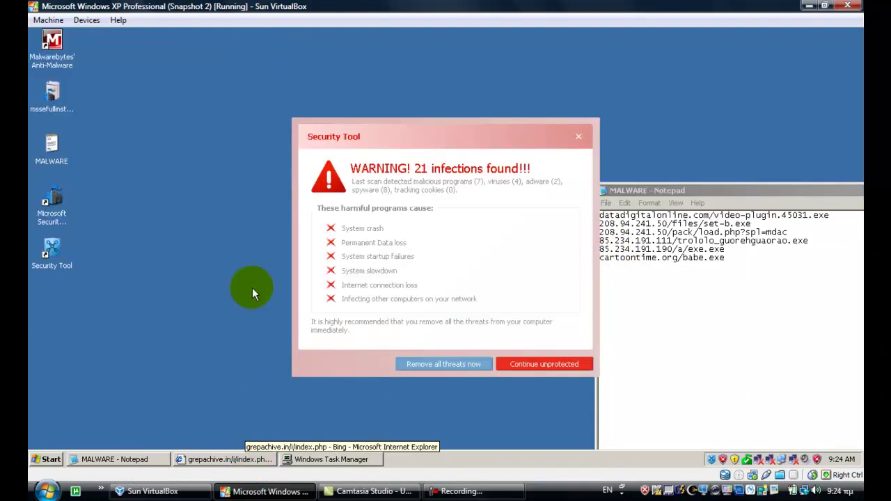
click(533, 366)
click(483, 296)
Restore the Internet Explorer window, reposition it and enlarge it up to the Notepad window.
click(237, 461)
click(237, 462)
click(238, 460)
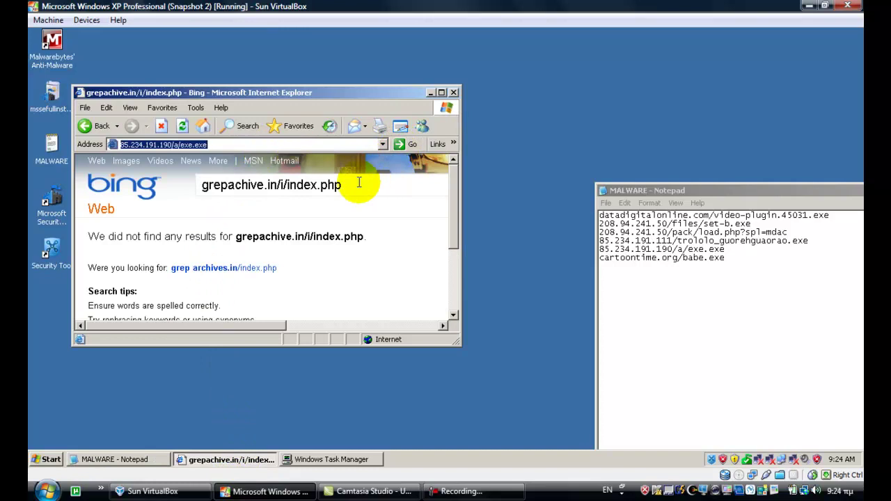
drag(332, 93, 310, 79)
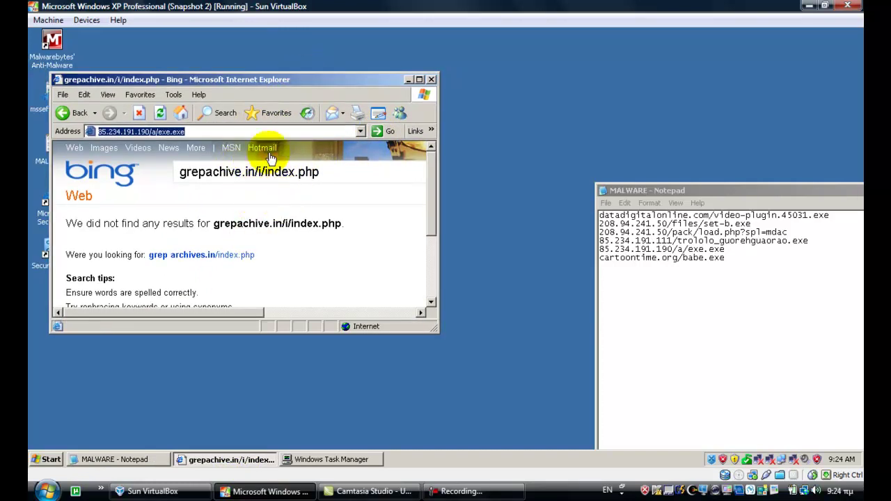
click(443, 337)
drag(435, 327, 597, 412)
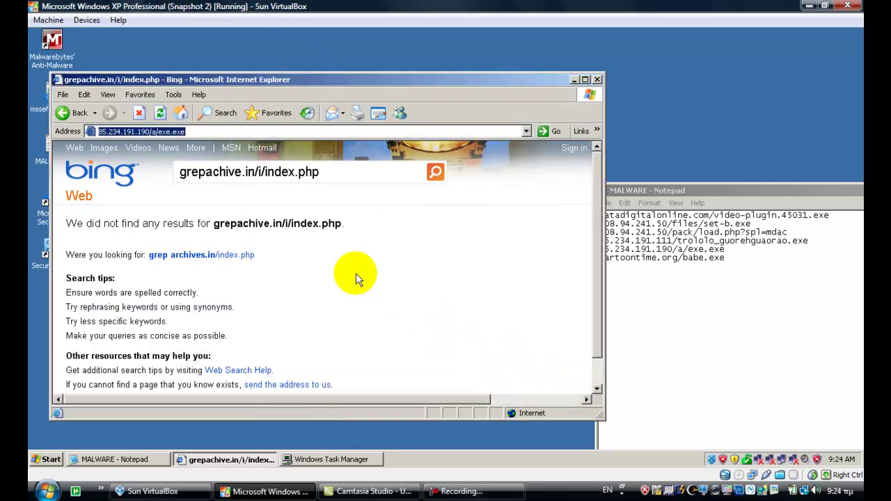
click(581, 279)
drag(593, 295, 471, 163)
click(486, 131)
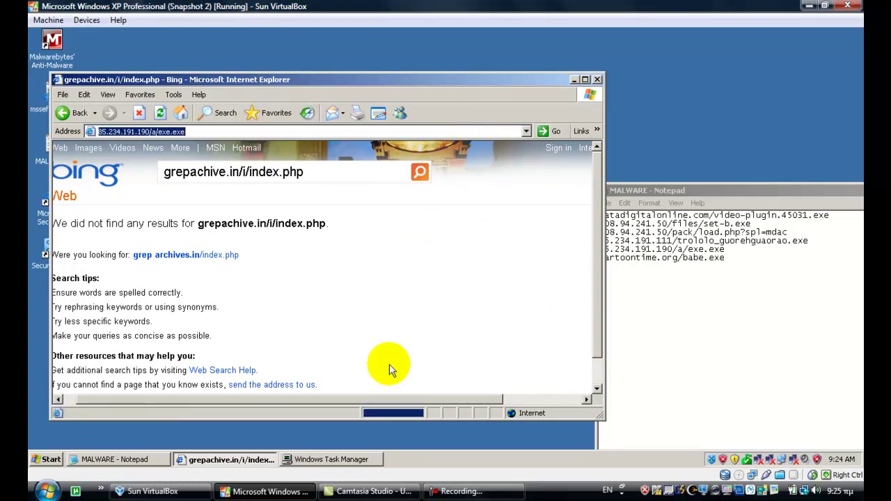
drag(378, 401, 367, 402)
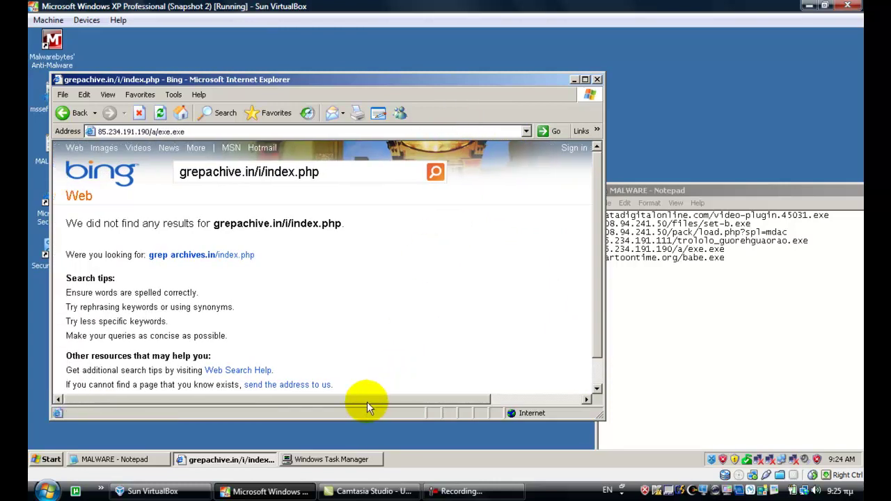
click(251, 461)
click(245, 465)
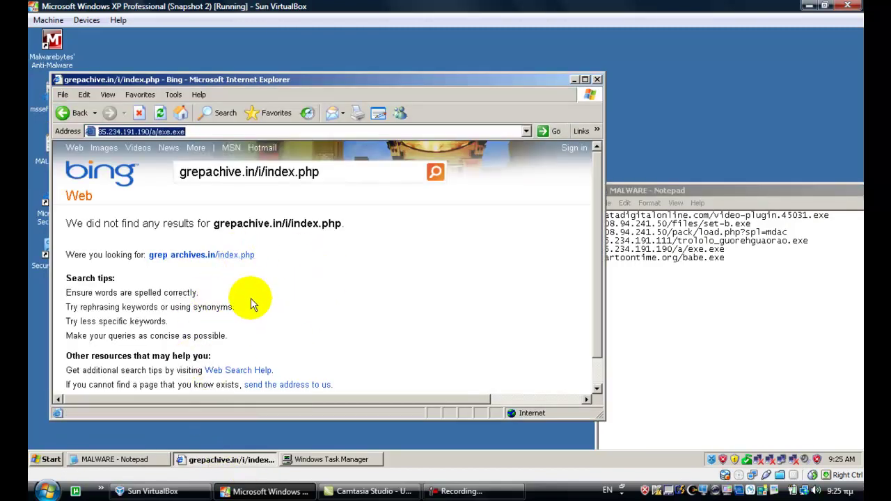
click(185, 313)
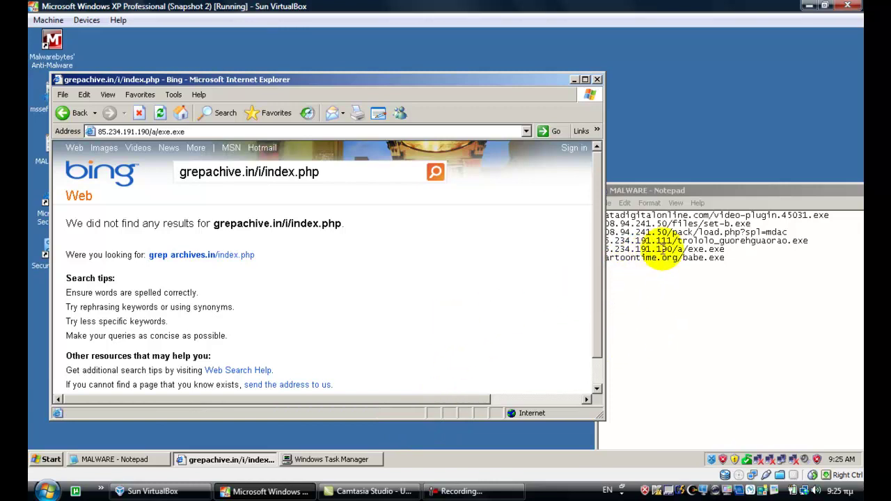
Delete the 85.234.191.190/a/exe.exe line from the MALWARE text file in Notepad and copy the cartoontime.org/babe.exe address.
double_click(663, 249)
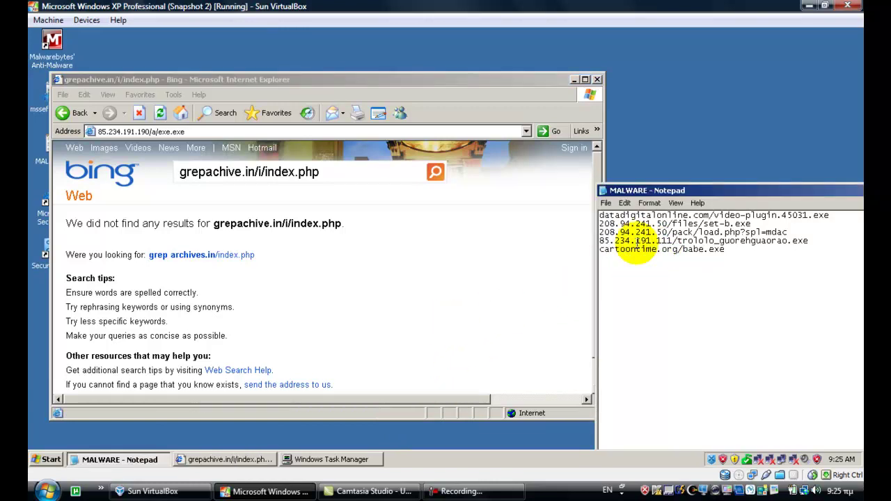
double_click(653, 251)
right_click(653, 250)
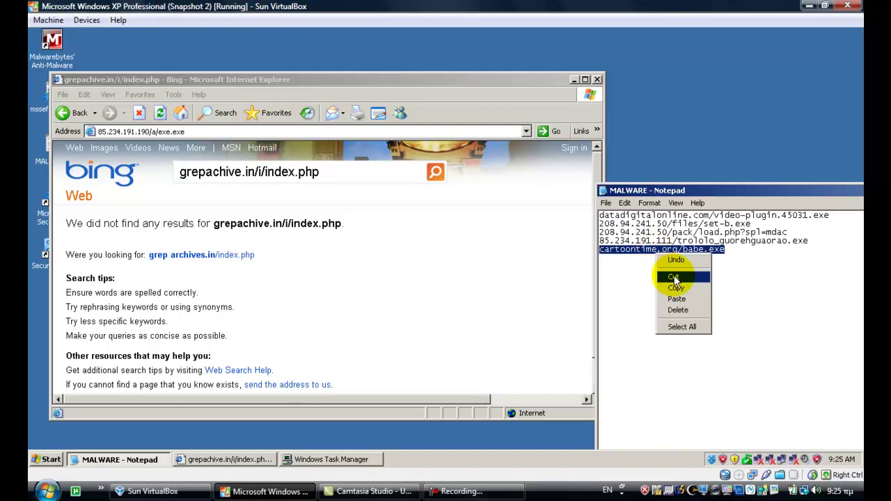
click(669, 286)
Maximize Internet Explorer and load the copied cartoontime.org/babe.exe address.
double_click(316, 76)
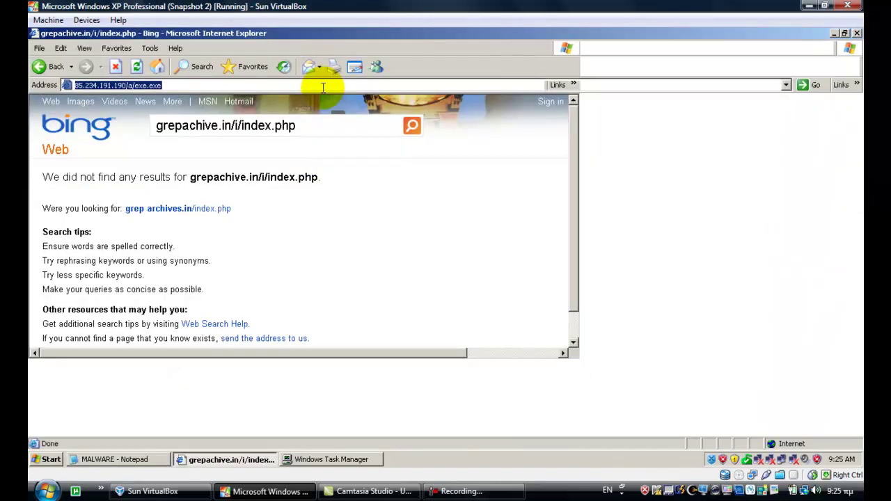
right_click(281, 85)
click(302, 131)
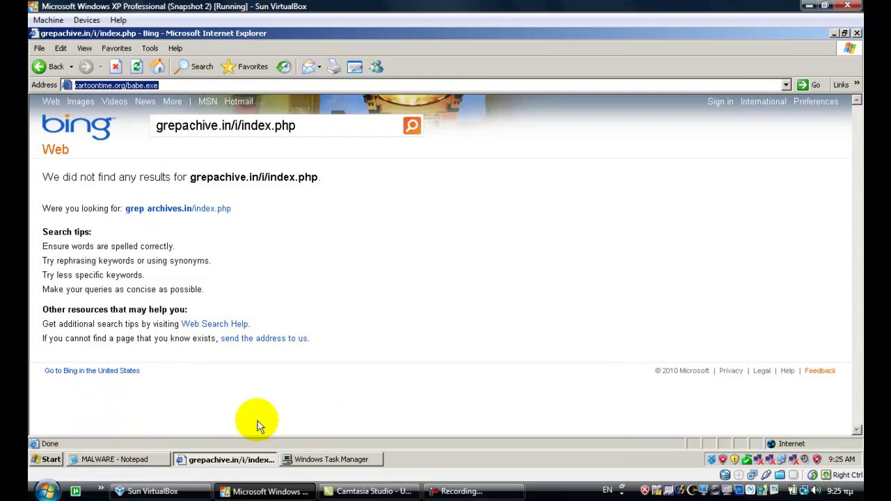
click(255, 460)
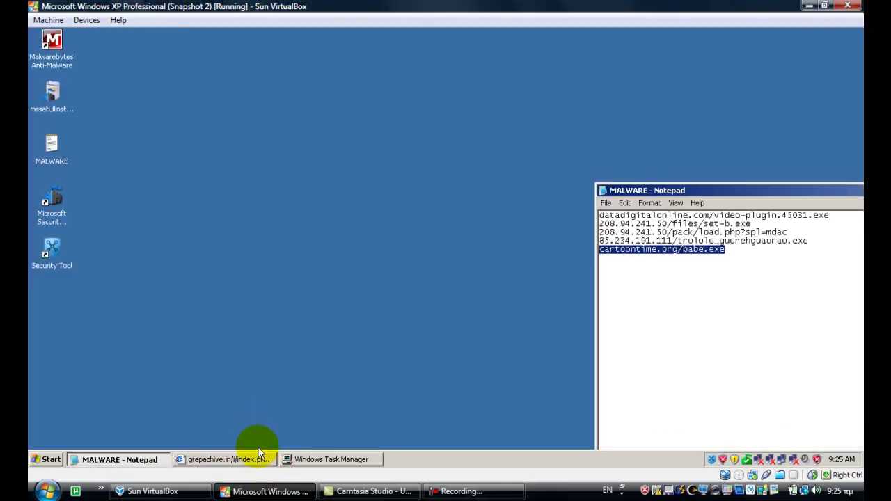
click(252, 462)
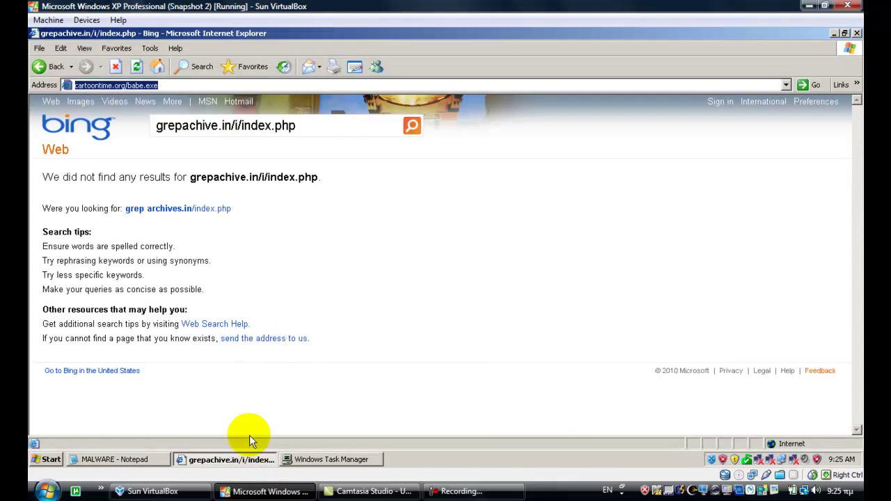
click(250, 457)
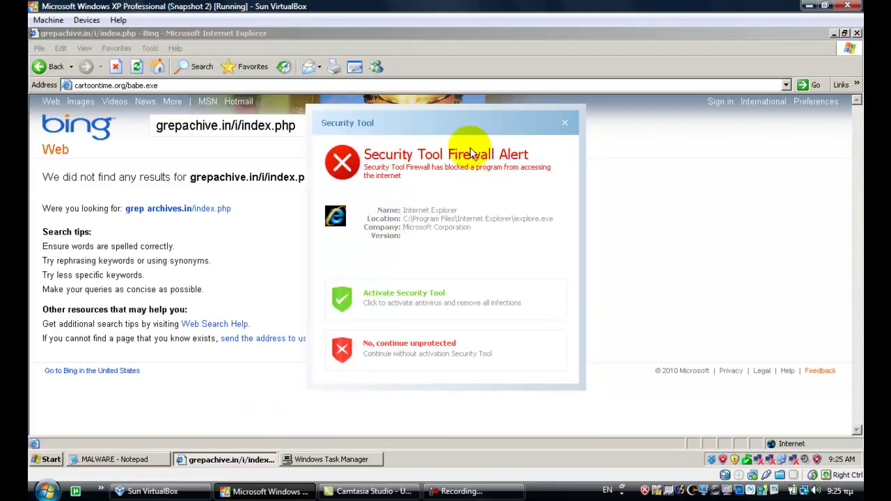
Move the Security Tool firewall alert aside and dismiss it by choosing to continue unprotected.
drag(450, 124, 427, 143)
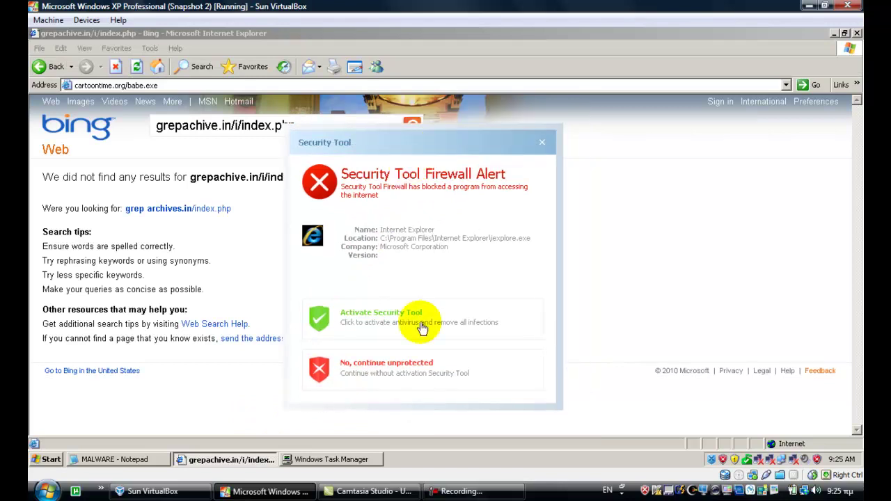
click(421, 376)
click(497, 295)
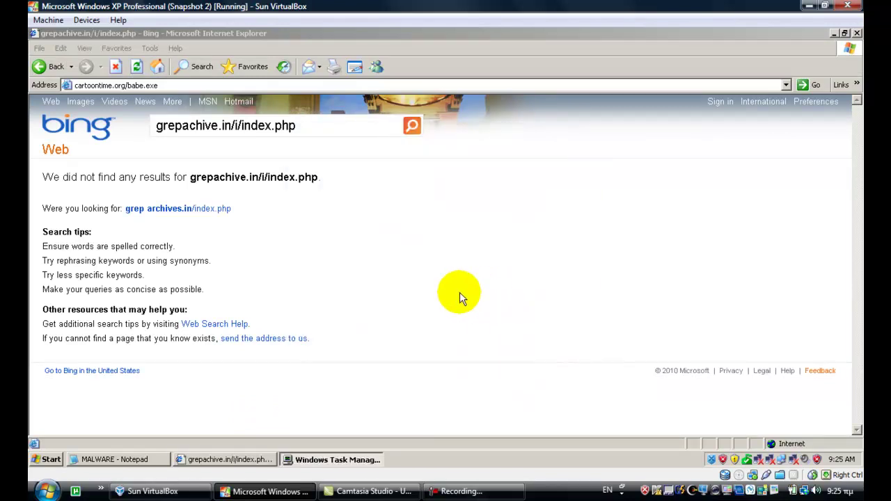
Close the Internet Explorer window that was loading the cartoontime.org/babe.exe address.
click(259, 454)
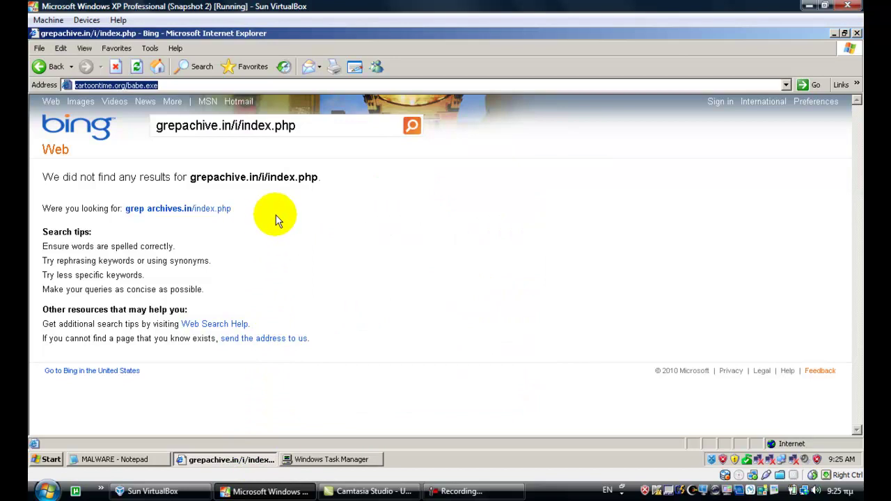
click(233, 458)
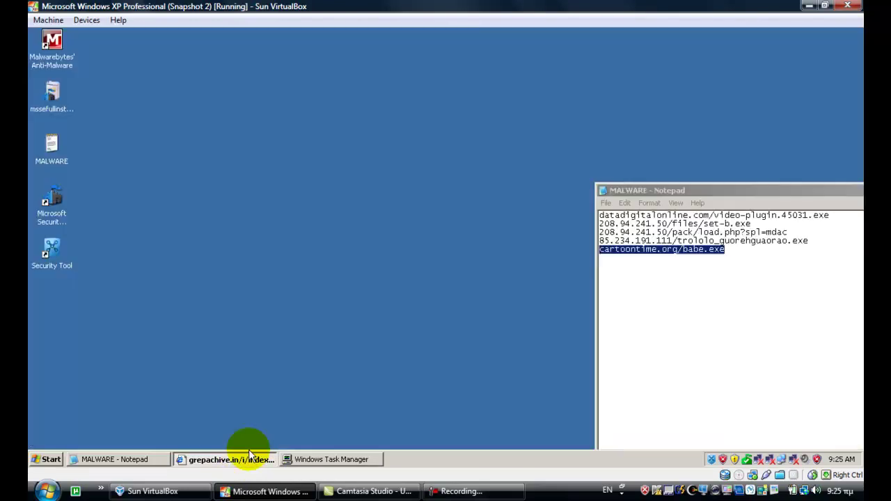
click(236, 461)
click(167, 459)
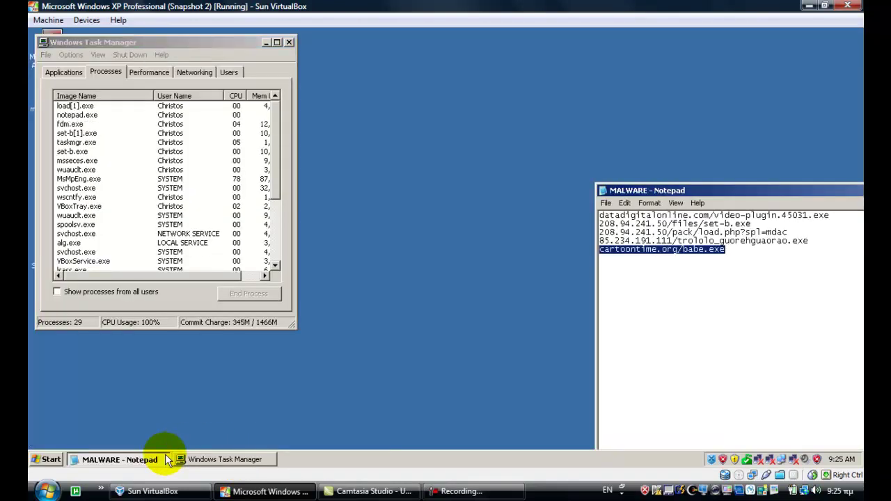
Close the MALWARE text file in Notepad and save its changes.
click(167, 459)
click(141, 464)
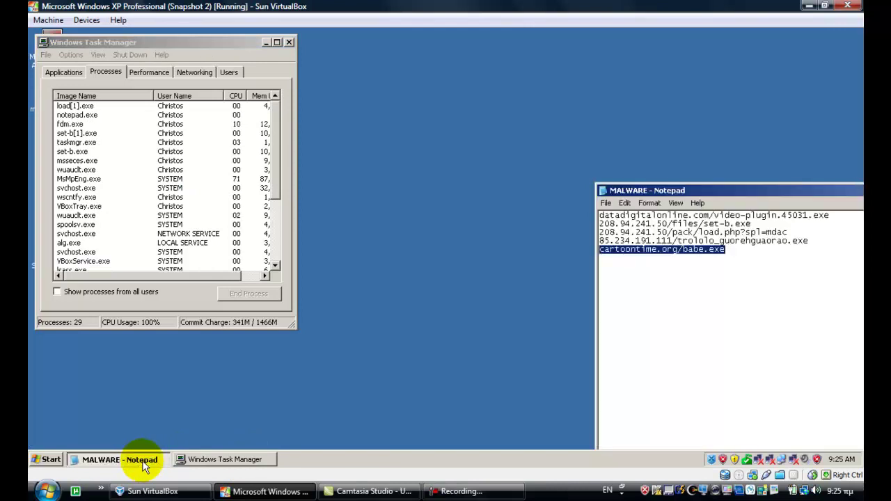
right_click(152, 459)
click(154, 454)
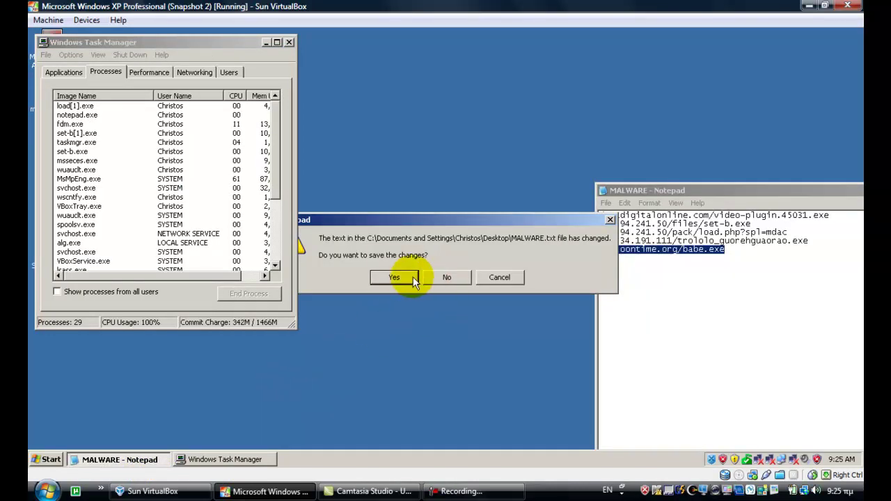
click(394, 277)
Minimize Task Manager and reopen the MALWARE text file from the virtual machine's desktop.
click(141, 460)
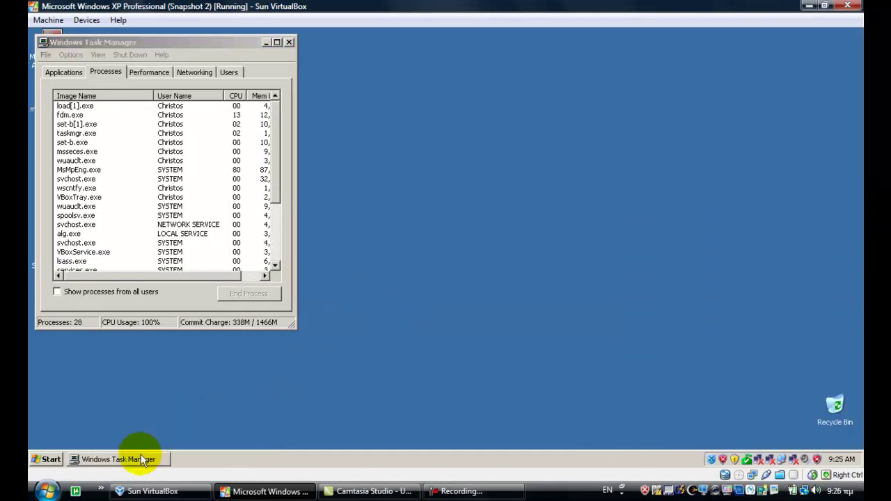
double_click(50, 152)
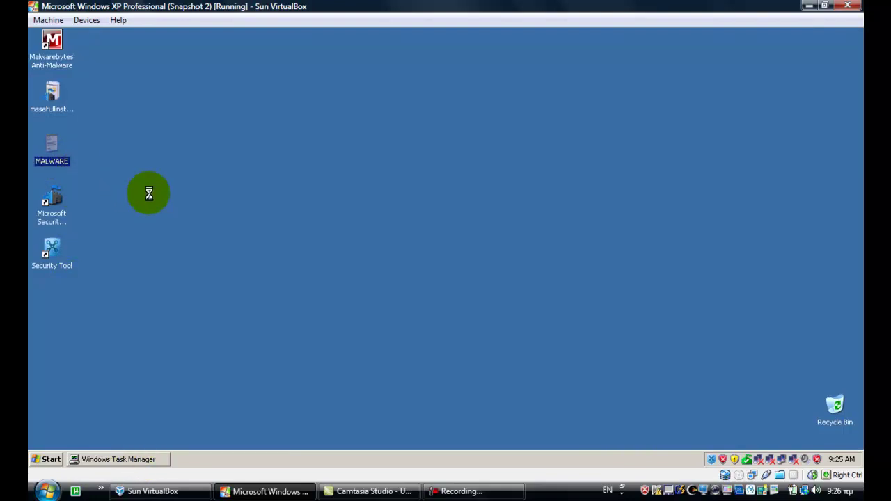
click(156, 458)
click(157, 455)
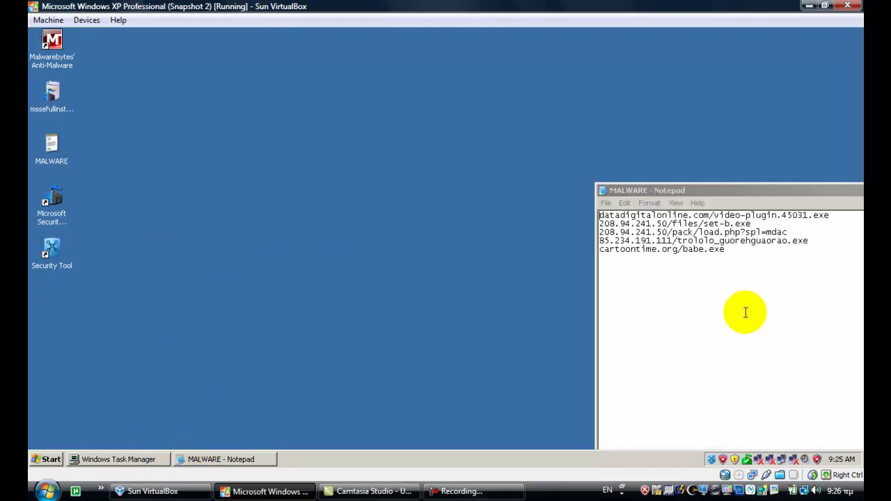
Review the malware addresses remaining in the MALWARE file, starting with the datadigitalonline.com line, and move the Notepad window.
click(743, 218)
drag(852, 213, 598, 216)
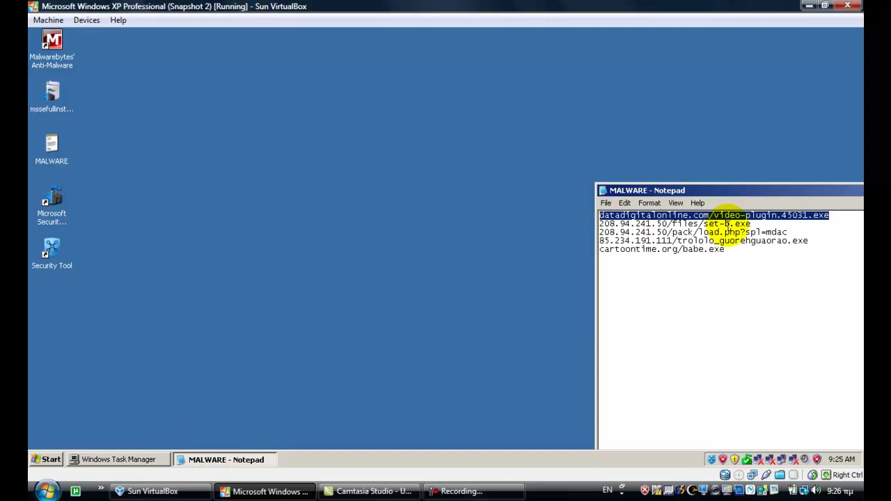
click(716, 259)
drag(762, 194, 92, 184)
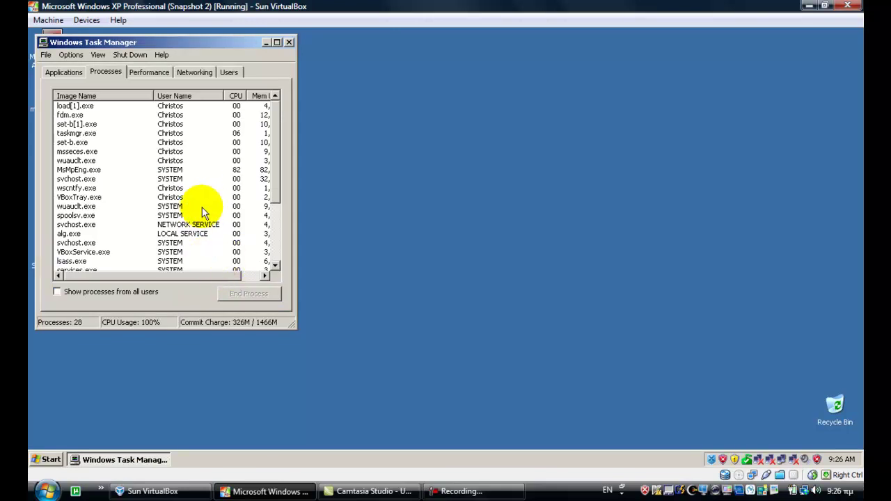
Switch to the Camtasia recorder, pause the screen recording between test stages and reposition the recorder window.
click(369, 491)
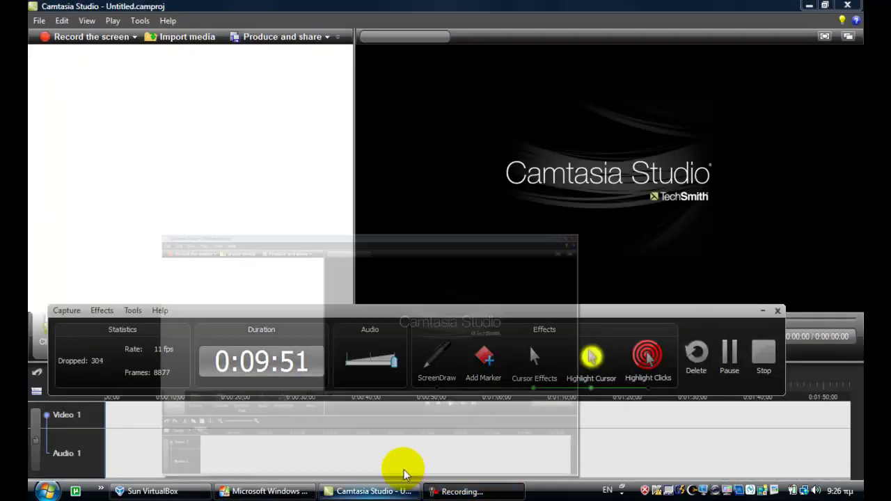
click(729, 355)
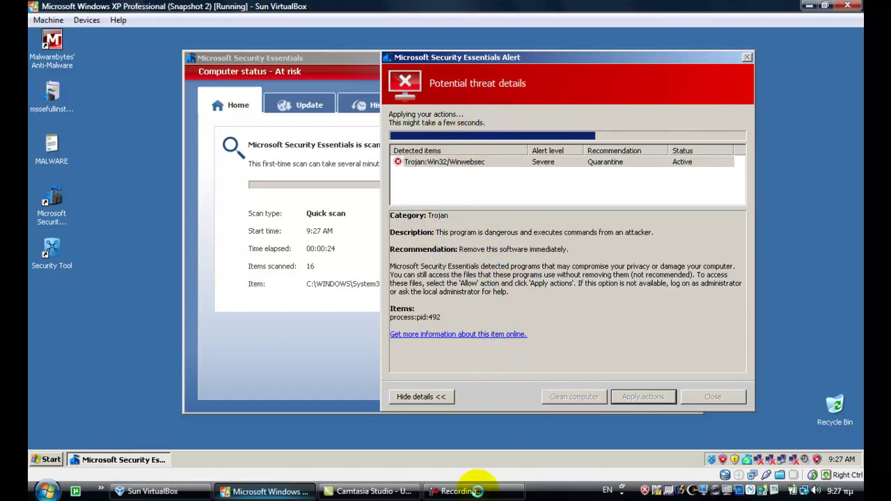
click(429, 491)
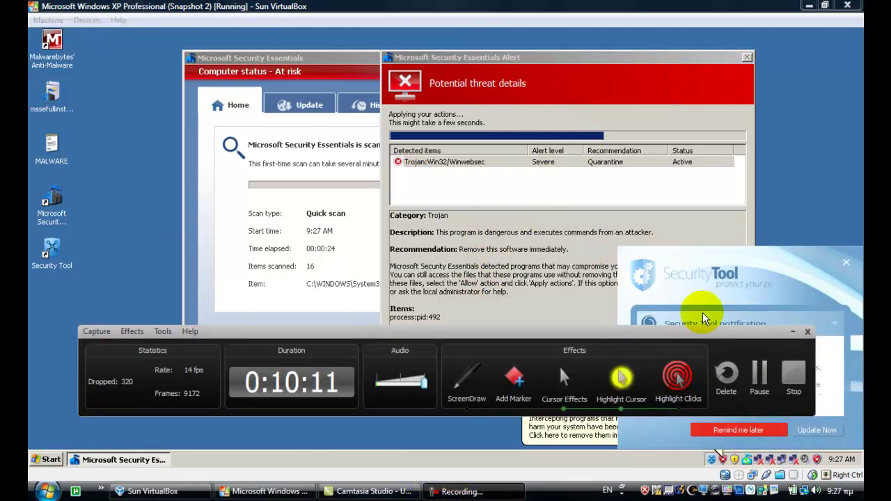
click(758, 373)
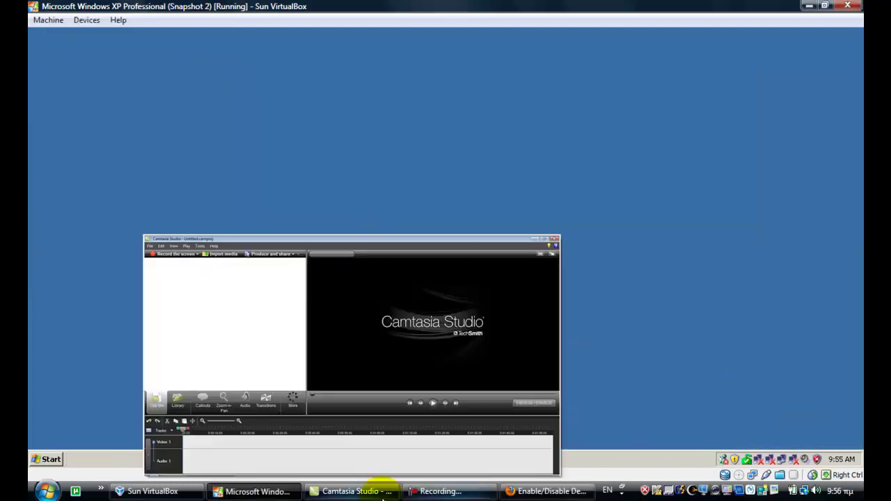
click(431, 492)
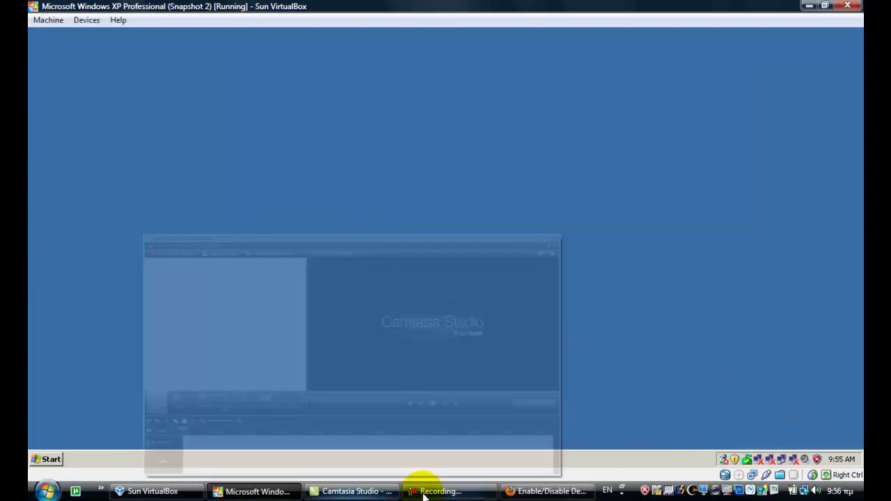
drag(328, 332, 288, 336)
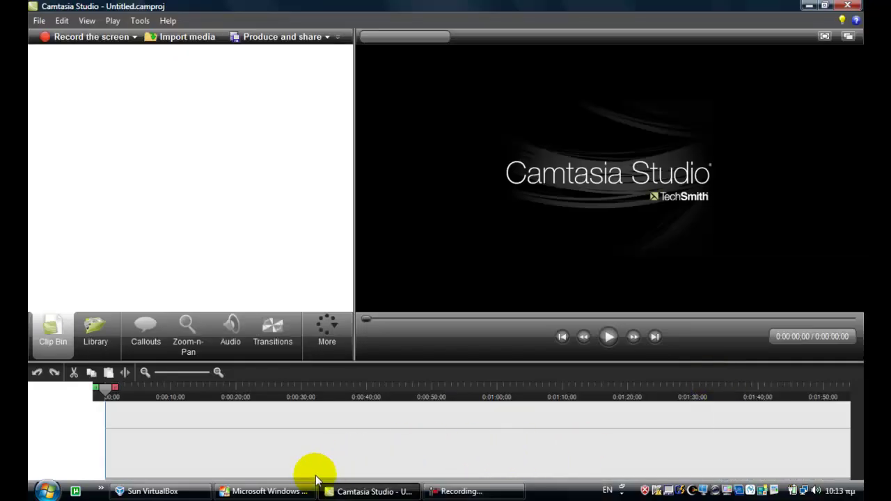
Return to the virtual machine, widen the Vendor column in the Malwarebytes scan results and remove the selected threats.
click(306, 491)
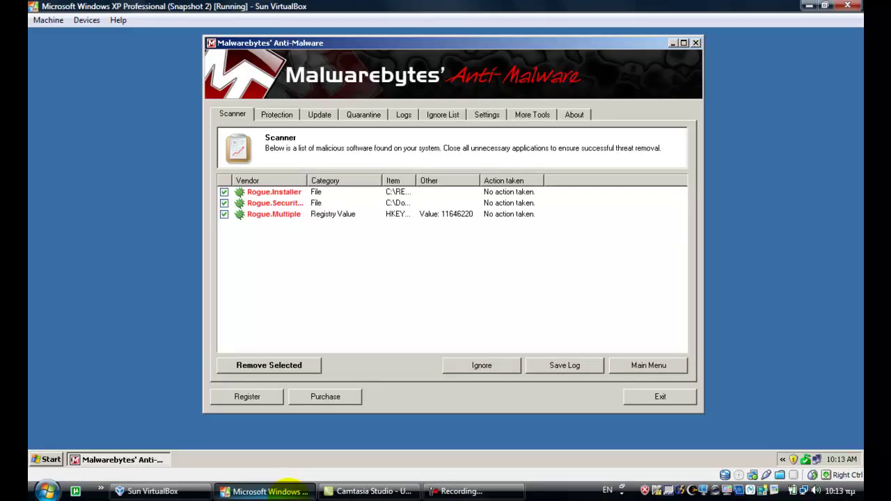
drag(310, 183, 336, 183)
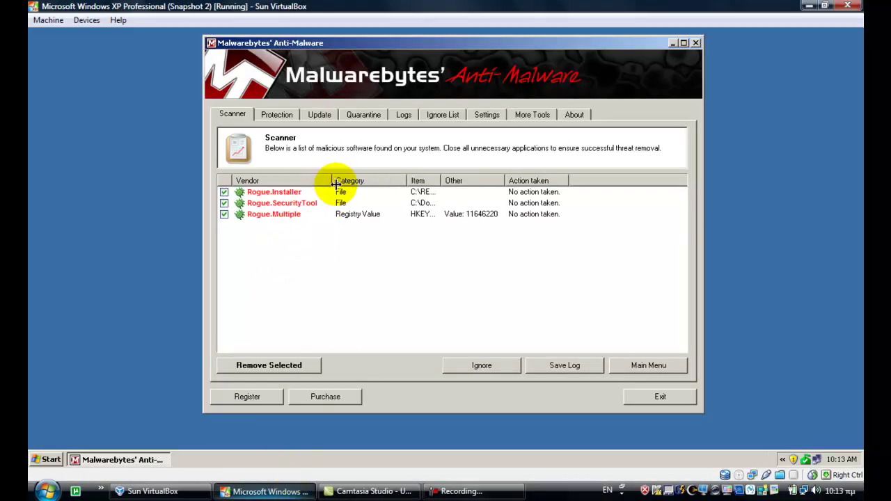
click(248, 364)
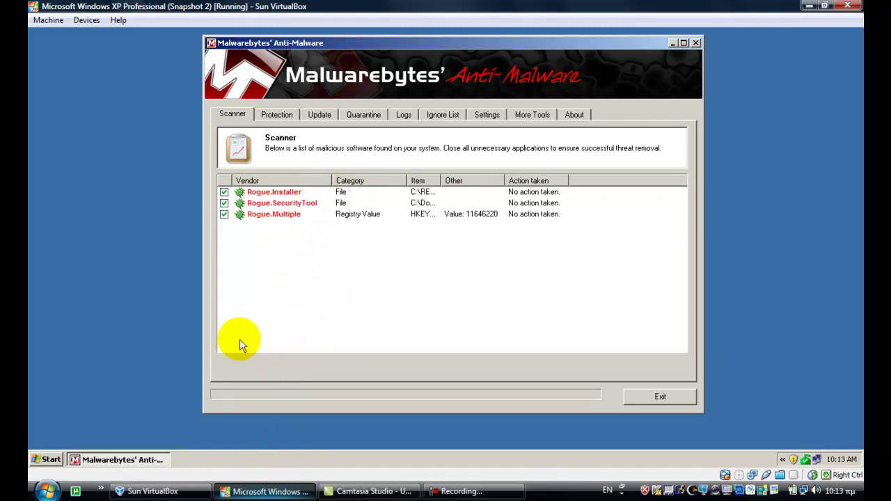
Bring up the Camtasia recorder over the virtual machine and accept the Malwarebytes restart to complete the removal.
click(369, 491)
click(462, 491)
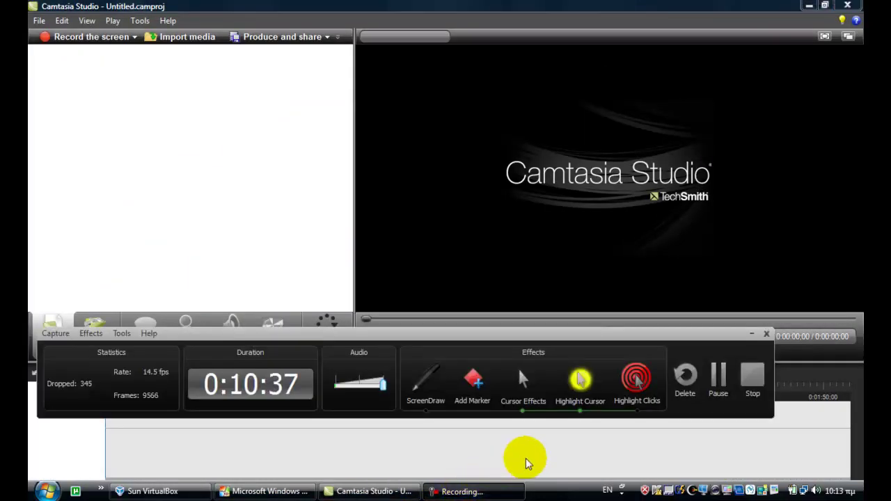
click(267, 490)
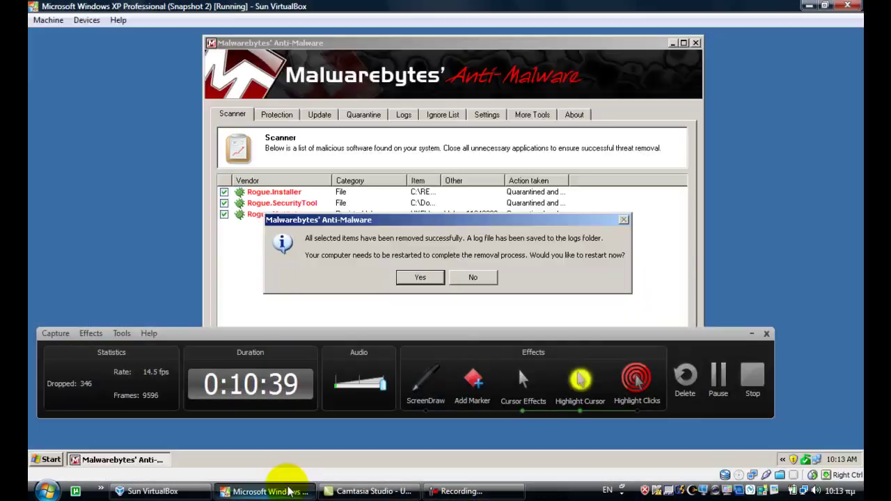
click(543, 180)
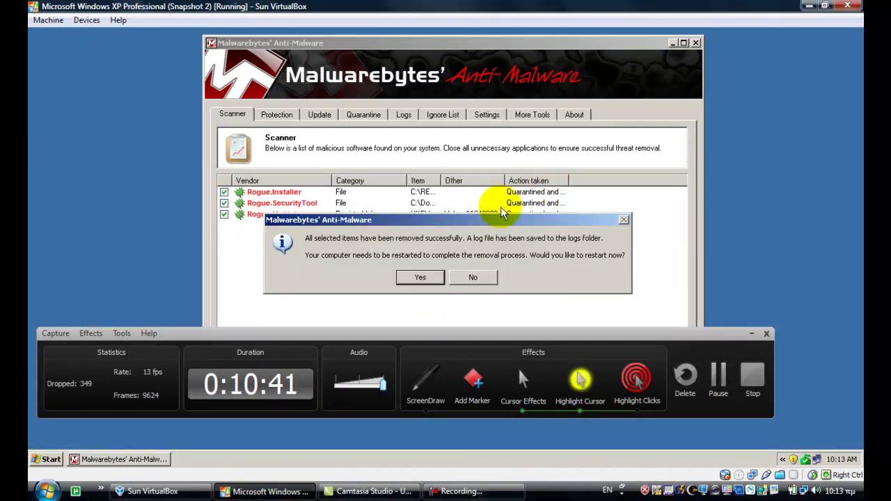
click(418, 278)
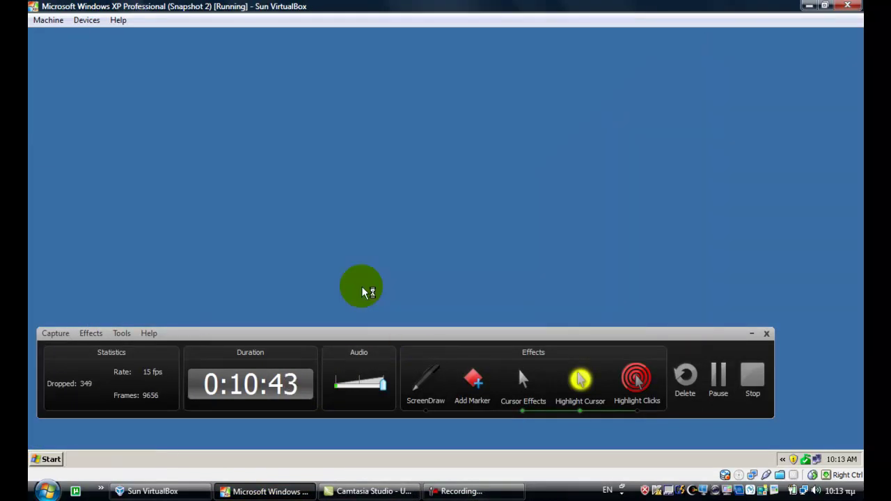